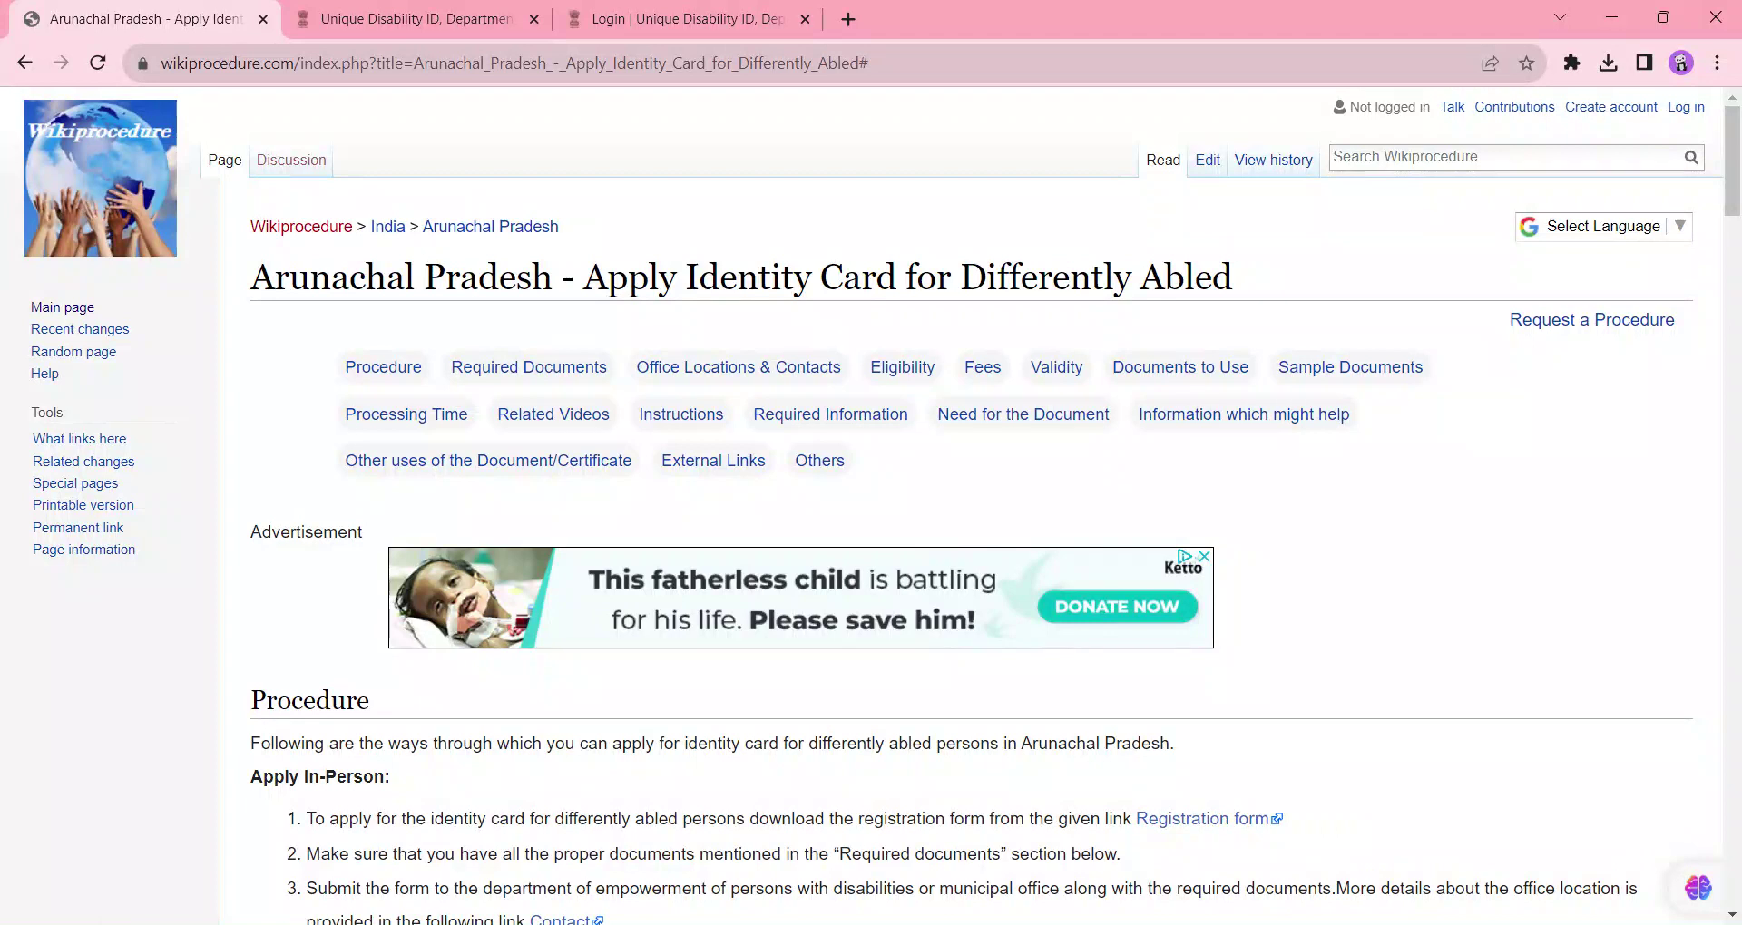
Open and dismiss Google Translate's language list, then scroll the guide to its Apply Online steps
left_click(984, 63)
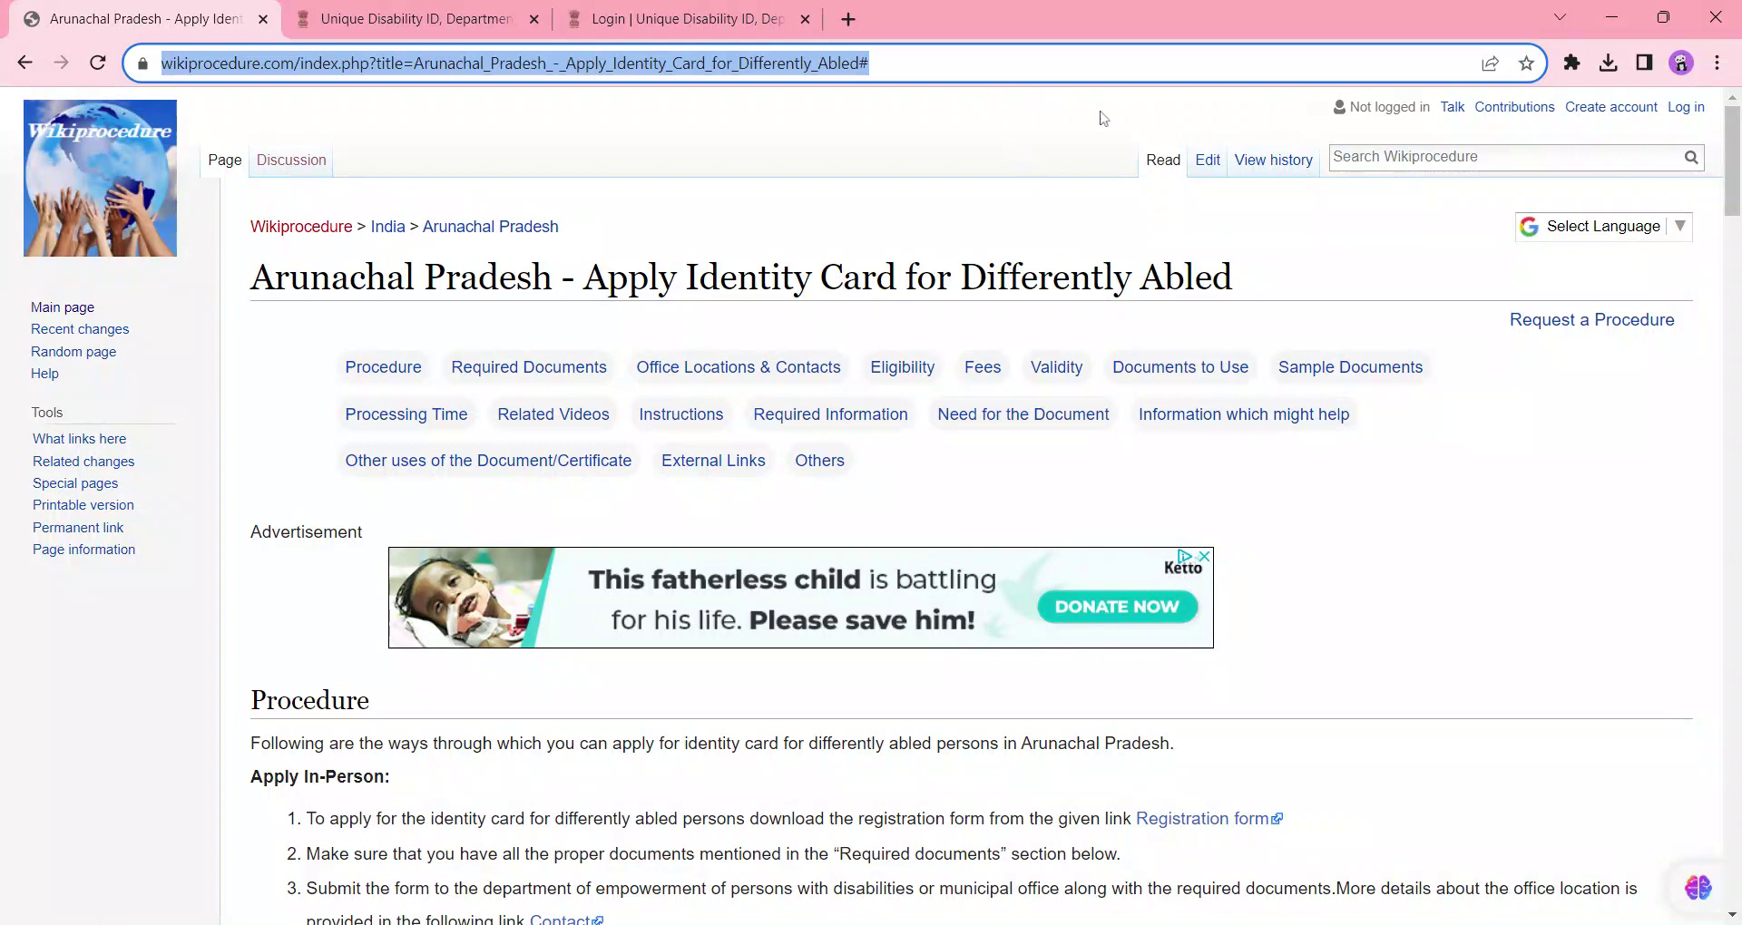
left_click(1562, 249)
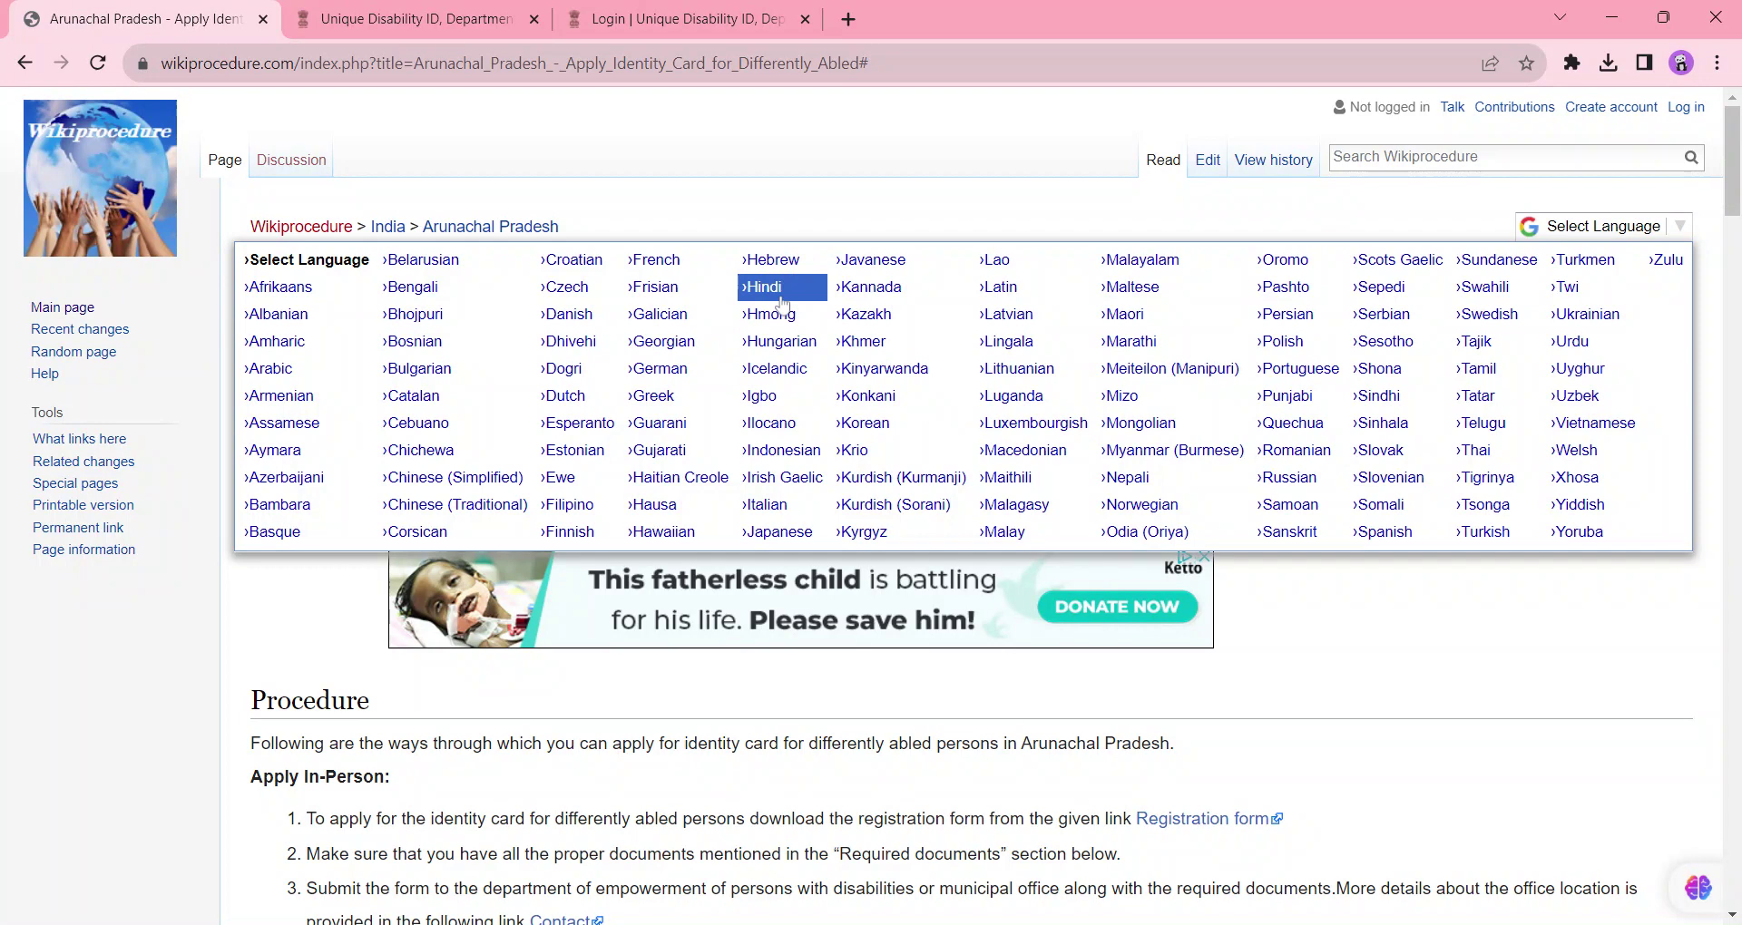
left_click(1357, 634)
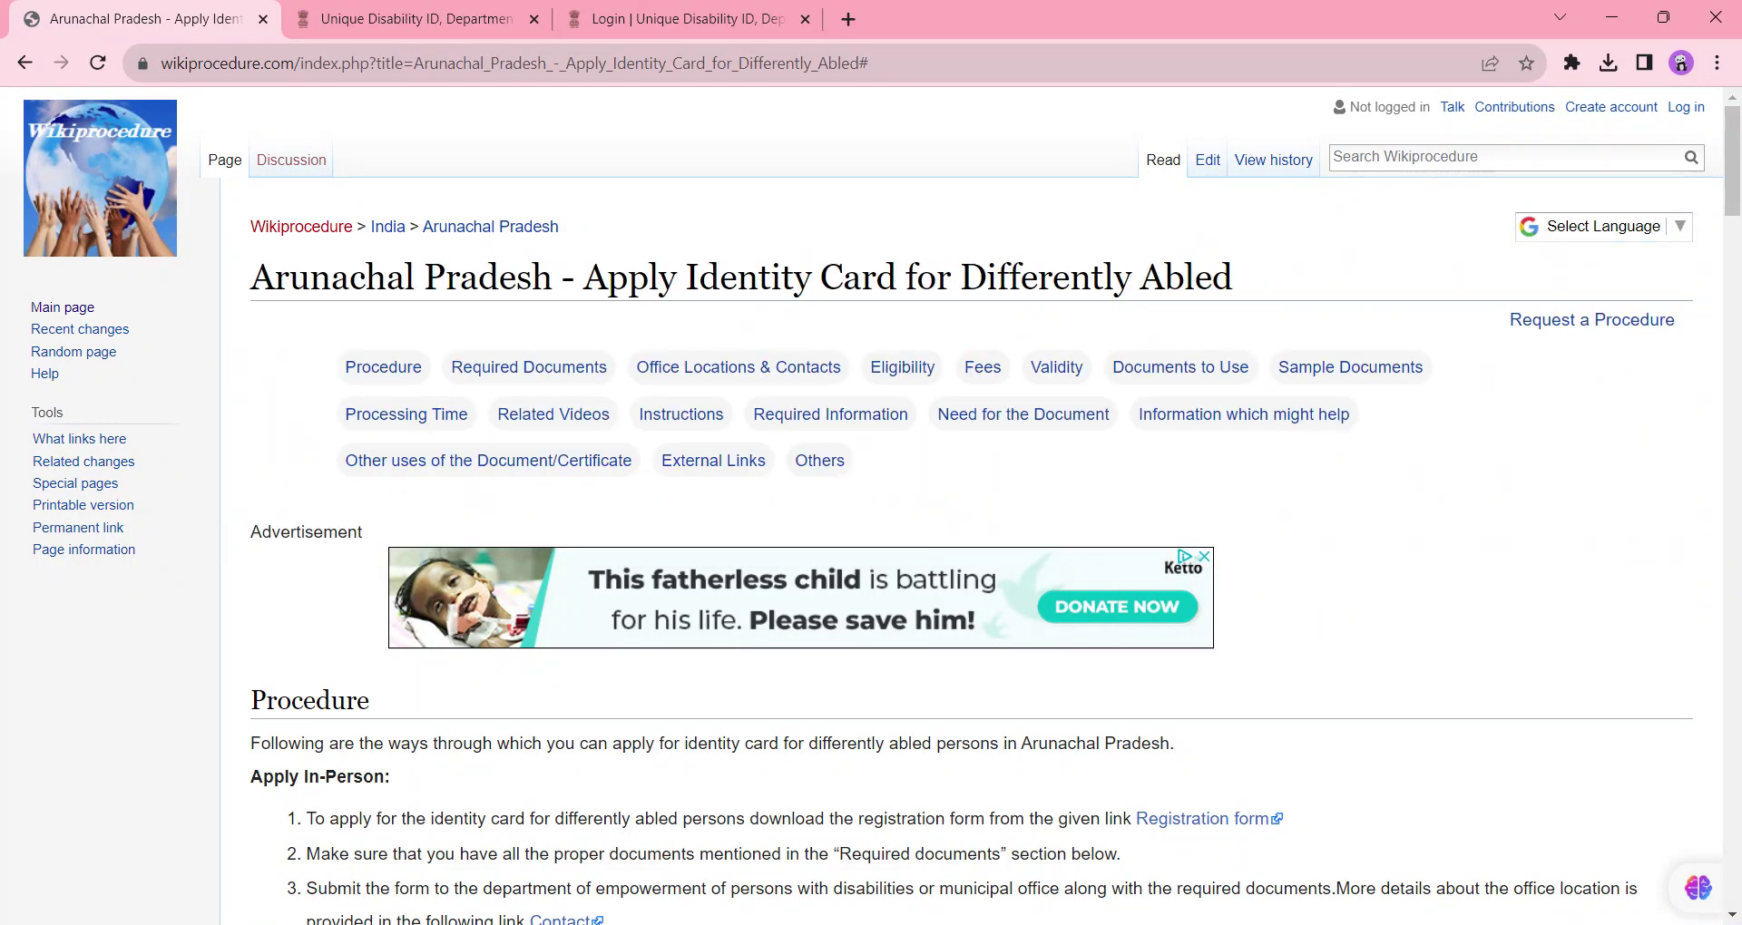
scroll(871, 506, "down", 1)
scroll(871, 507, "down", 3)
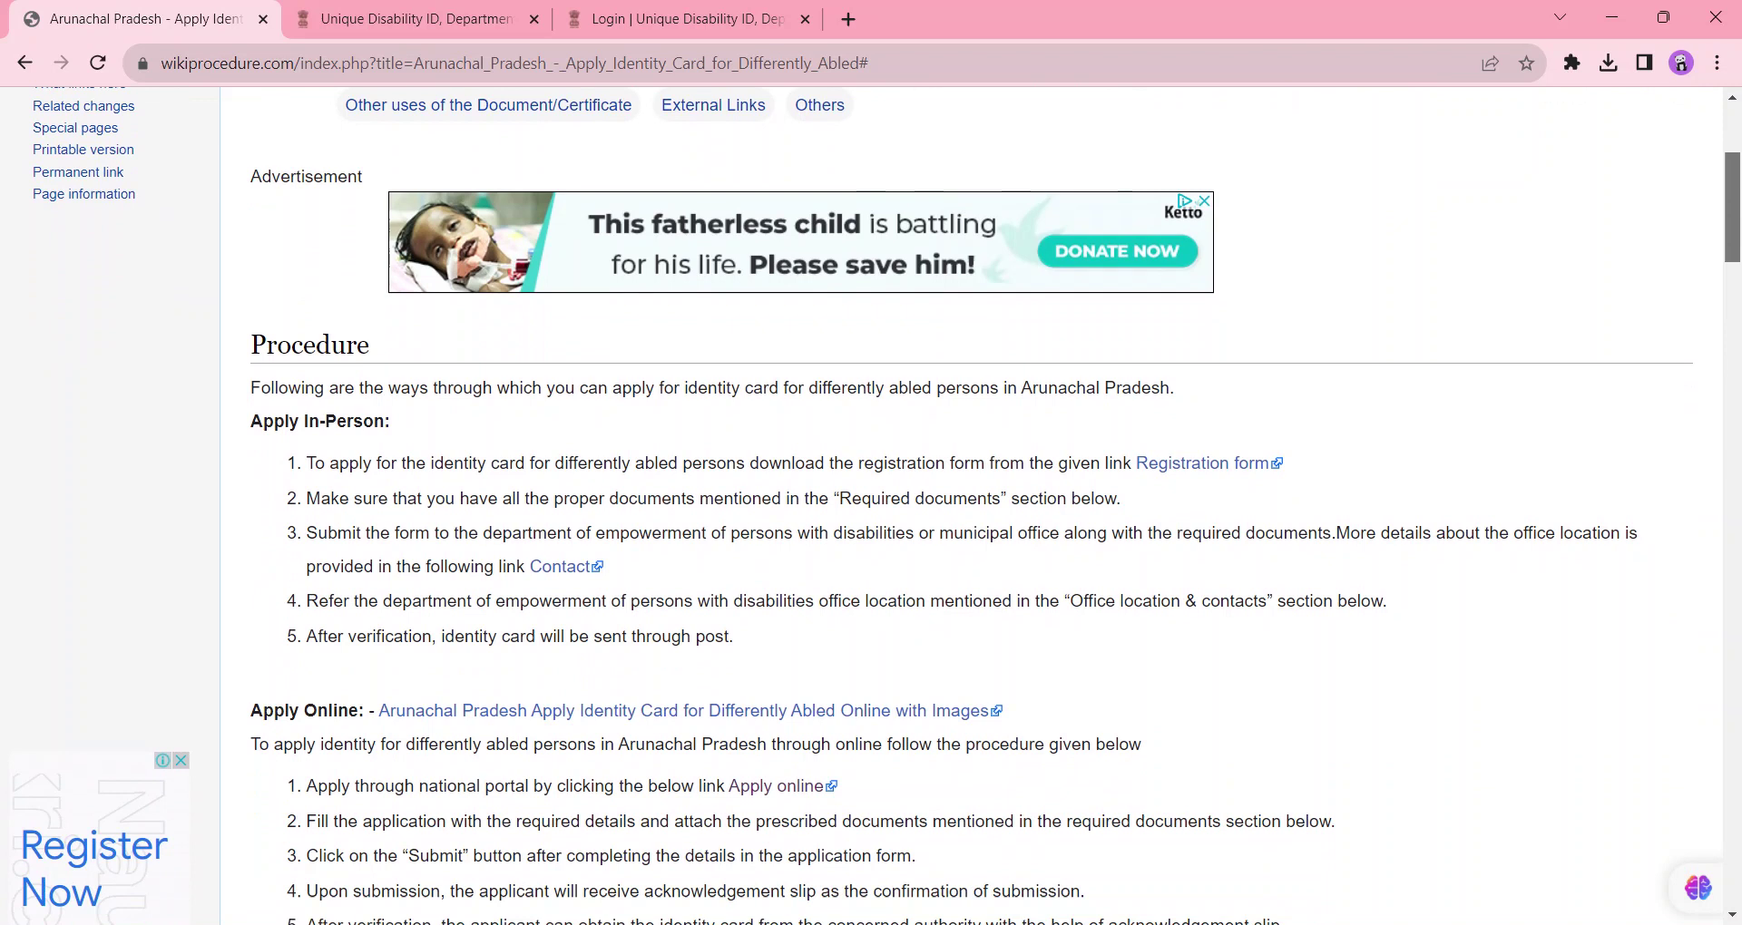
scroll(871, 507, "down", 1)
scroll(1451, 417, "down", 1)
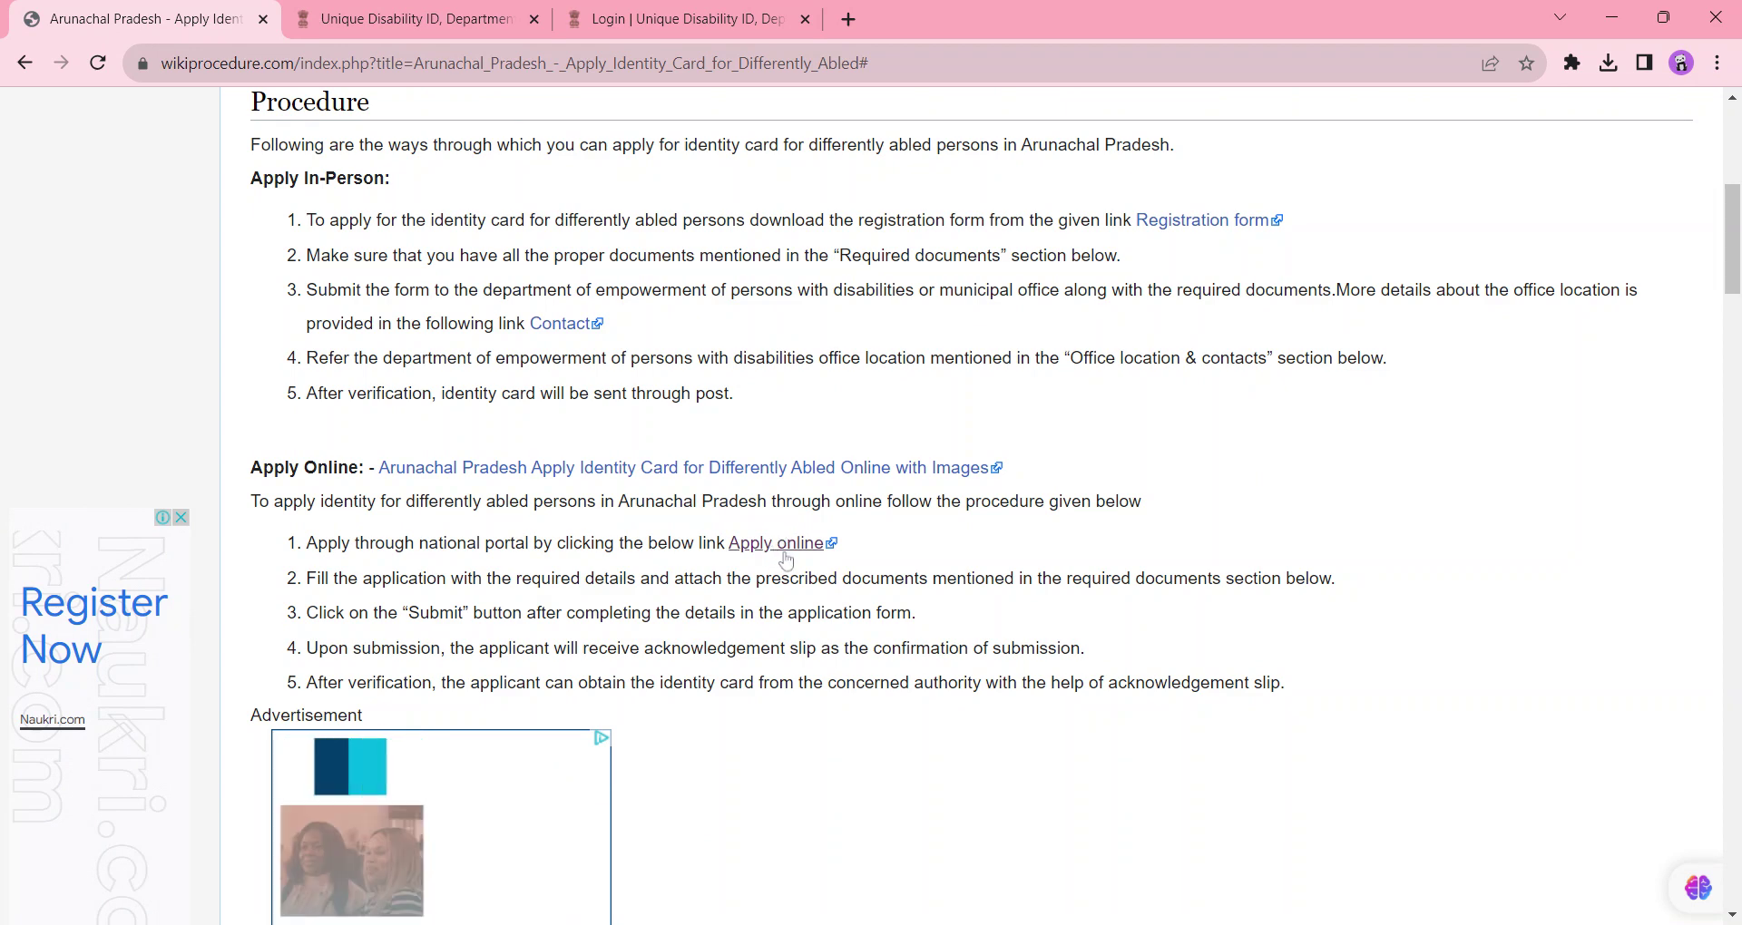
On the UDID portal tab, start 'Apply for Disability Certificate & UDID Card' and view Personal Details
left_click(465, 24)
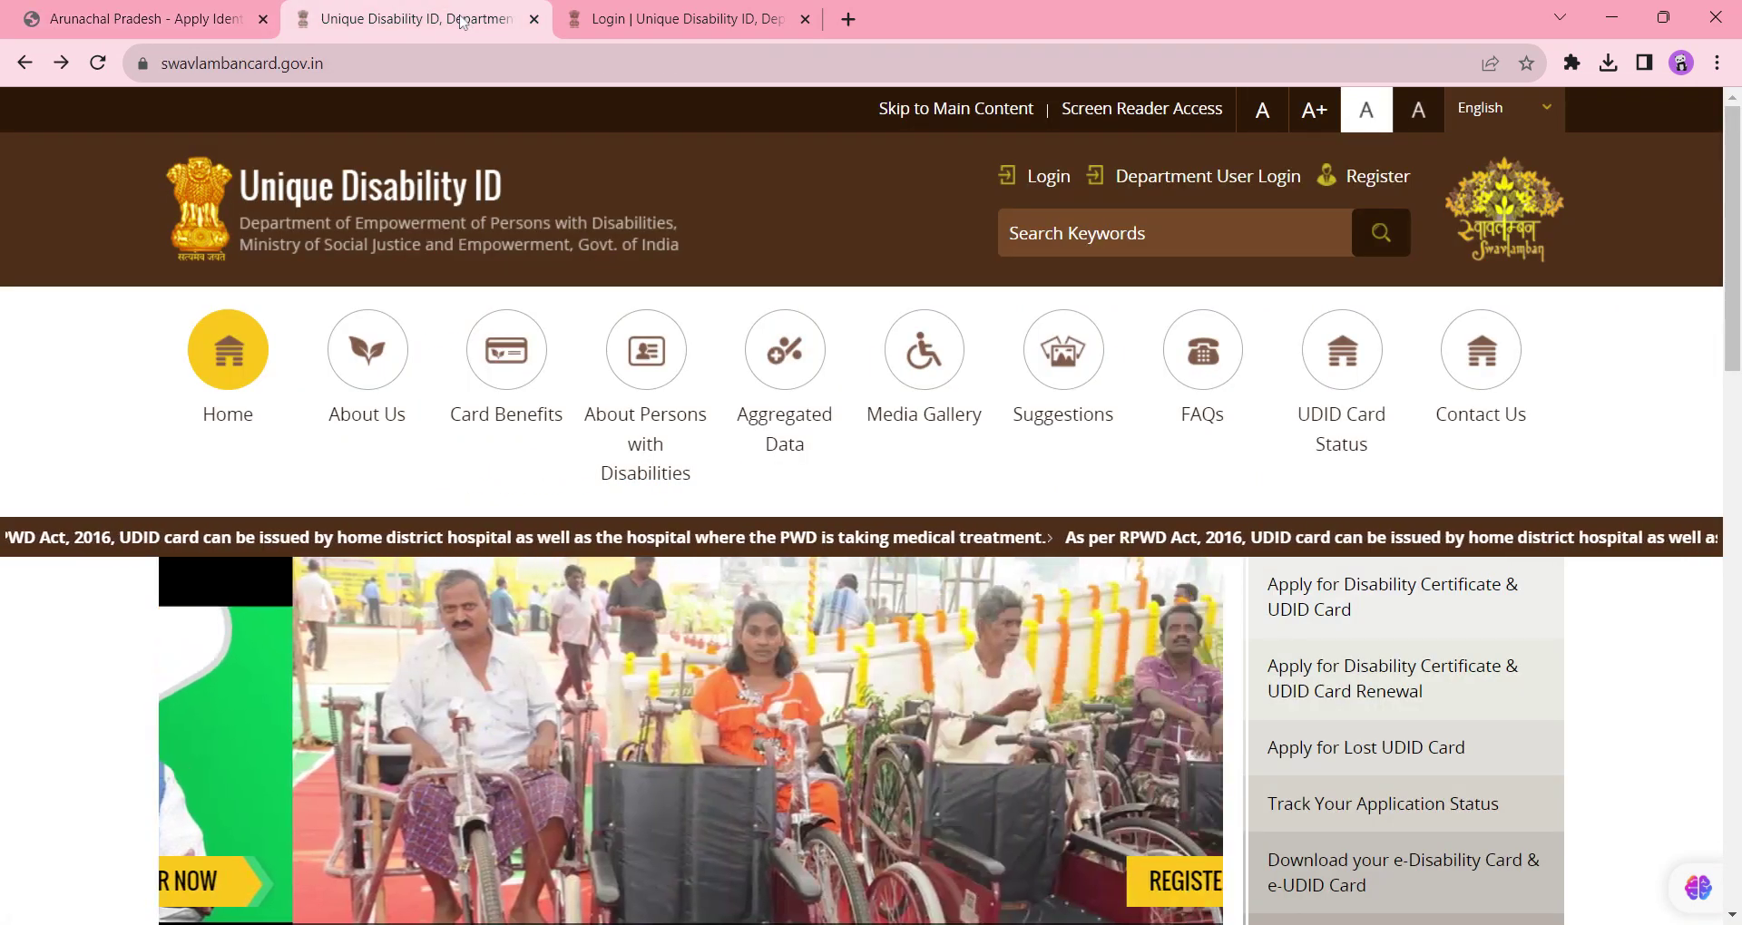
left_click_drag(1731, 303, 1731, 376)
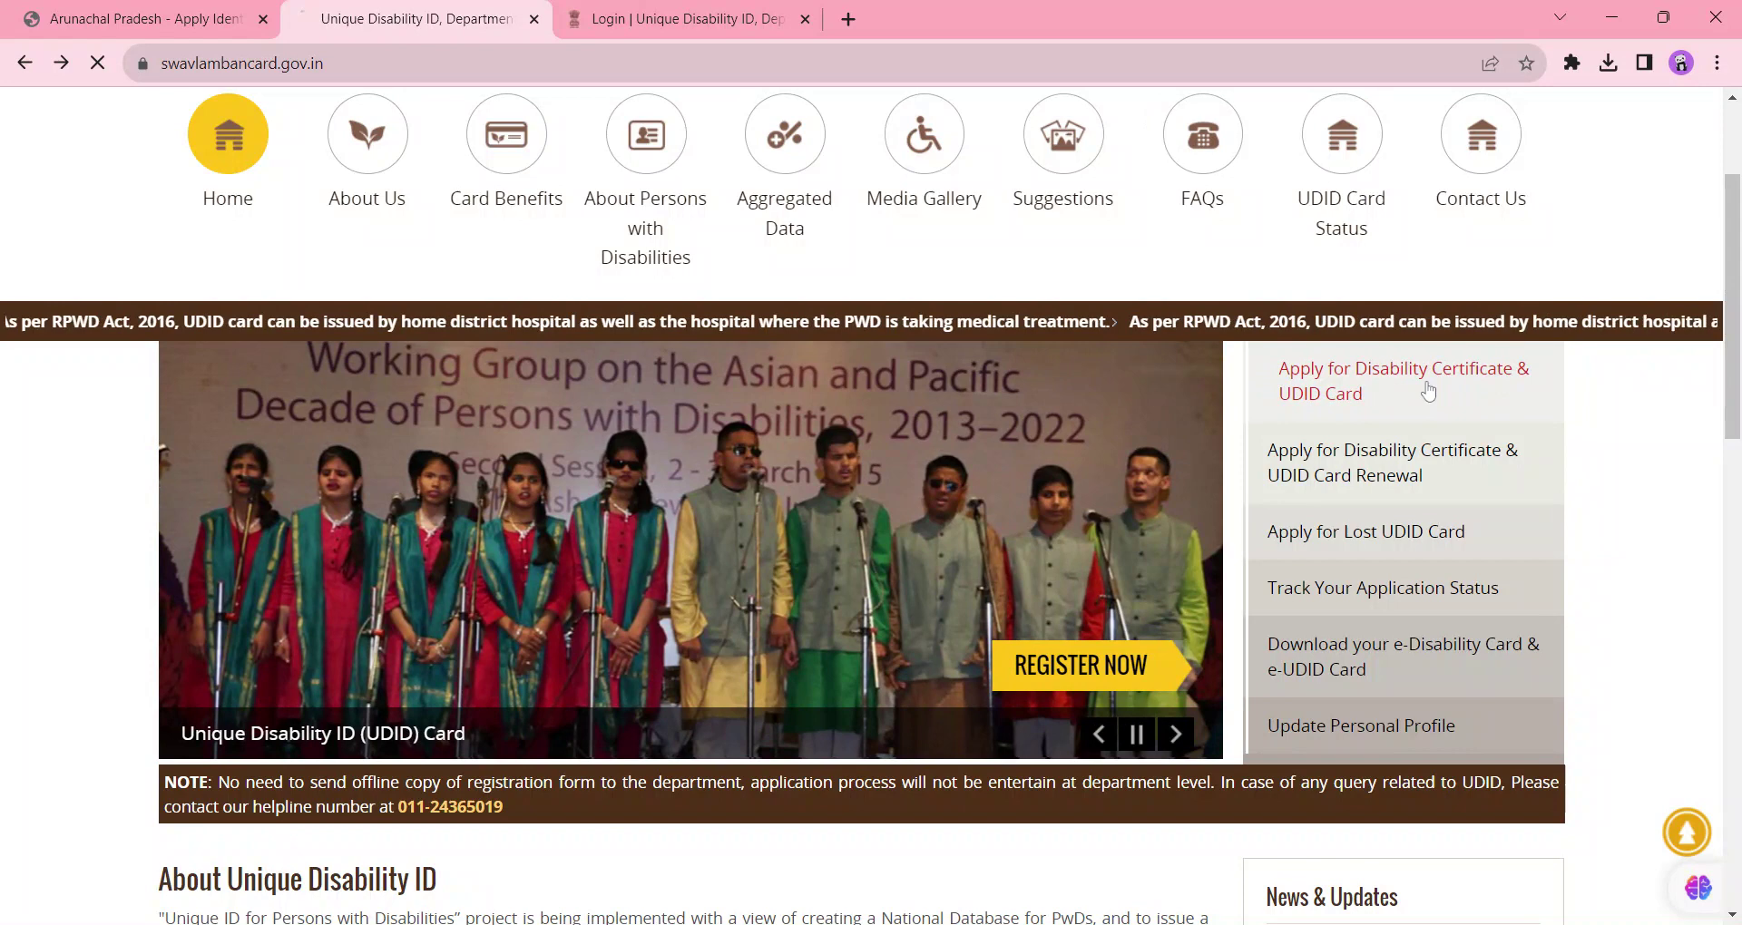
left_click(1429, 392)
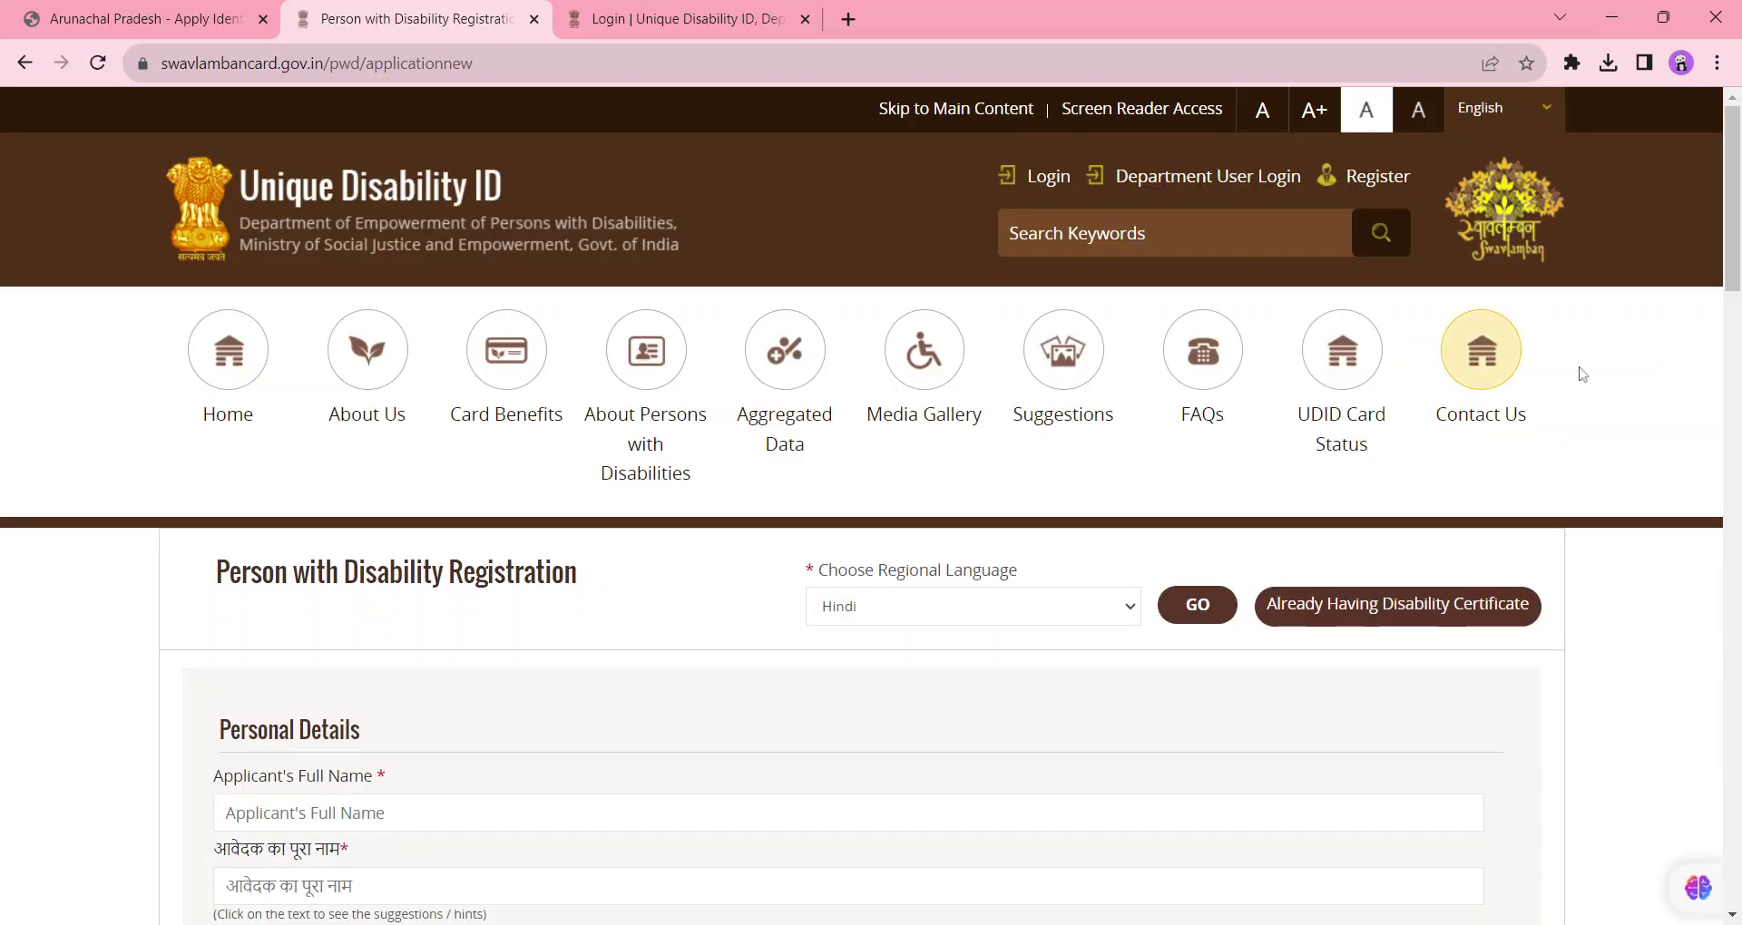
scroll(1731, 227, "down", 1)
scroll(1735, 353, "down", 2)
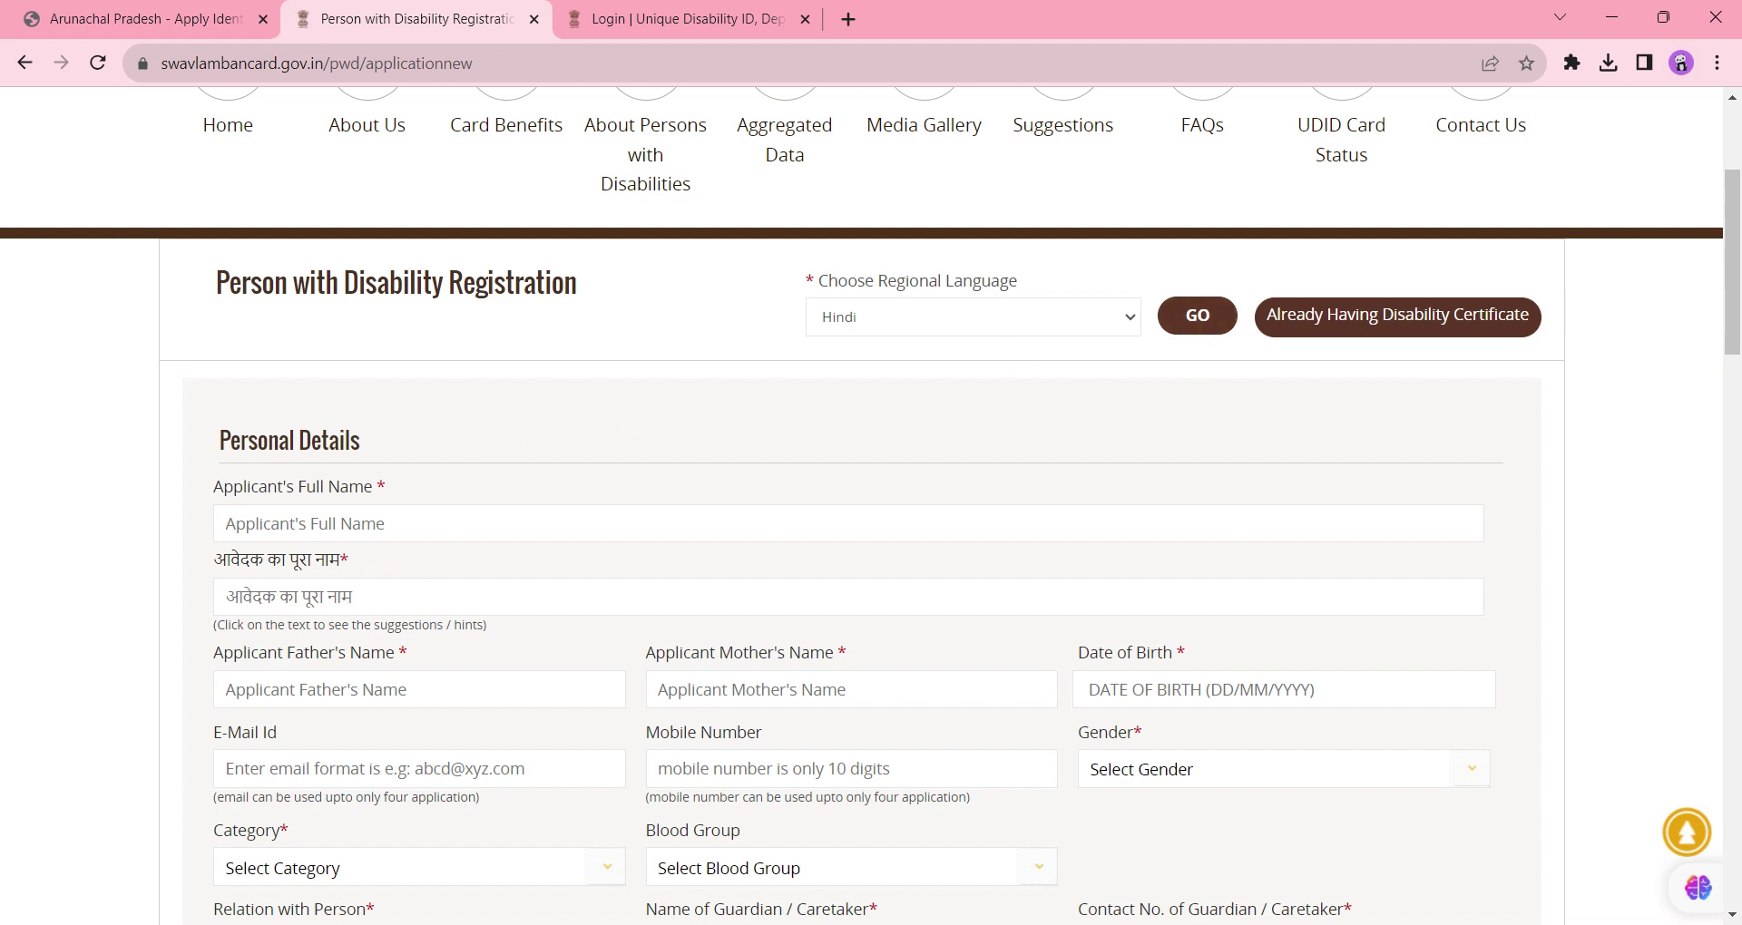
scroll(514, 450, "down", 3)
scroll(870, 502, "down", 1)
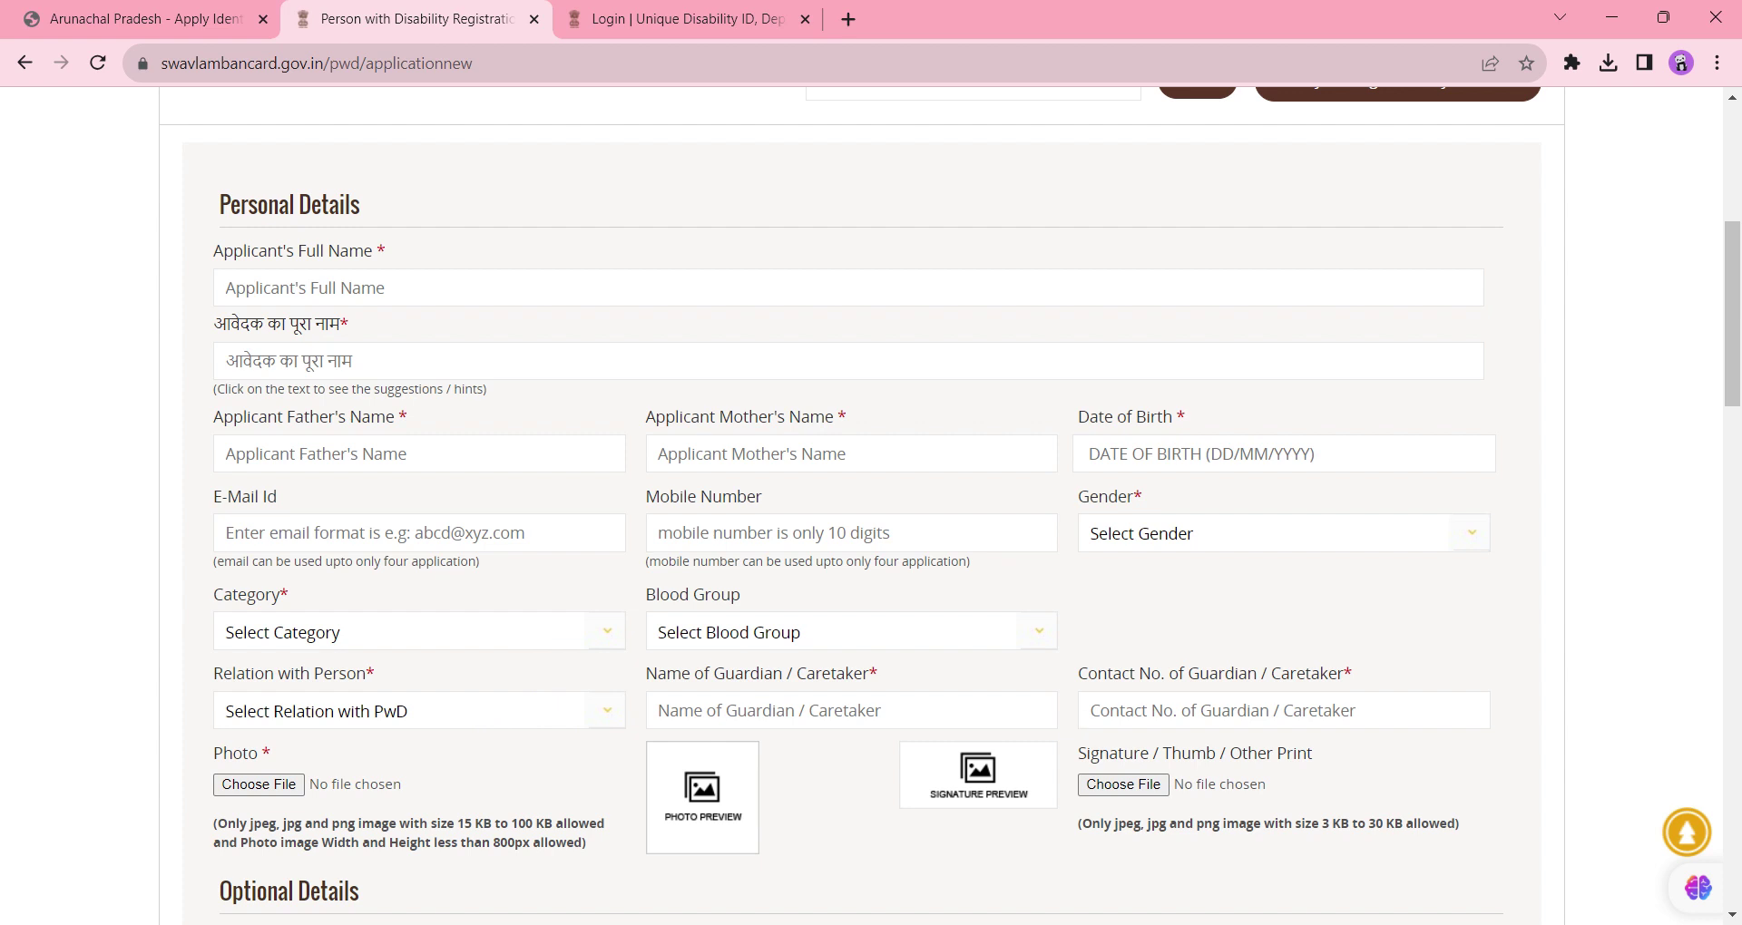
left_click_drag(1733, 314, 1733, 368)
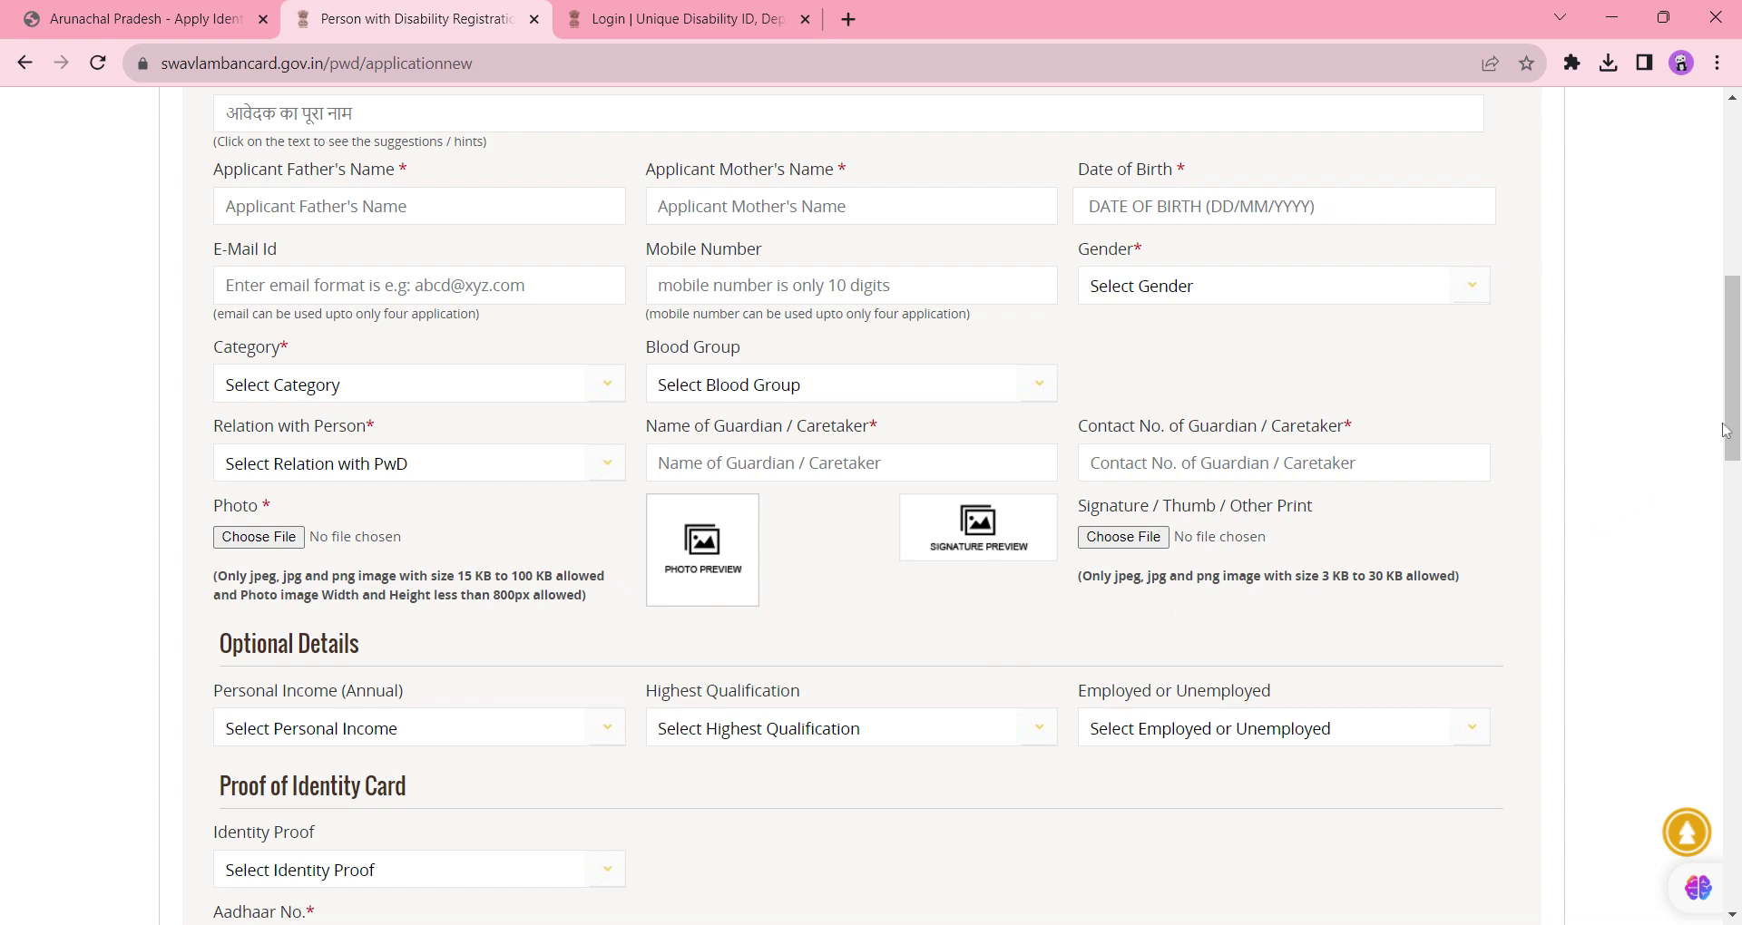
Check the Personal Income, Highest Qualification and Employed fields, then choose Aadhaar Card as Identity Proof
left_click_drag(1730, 427, 1736, 492)
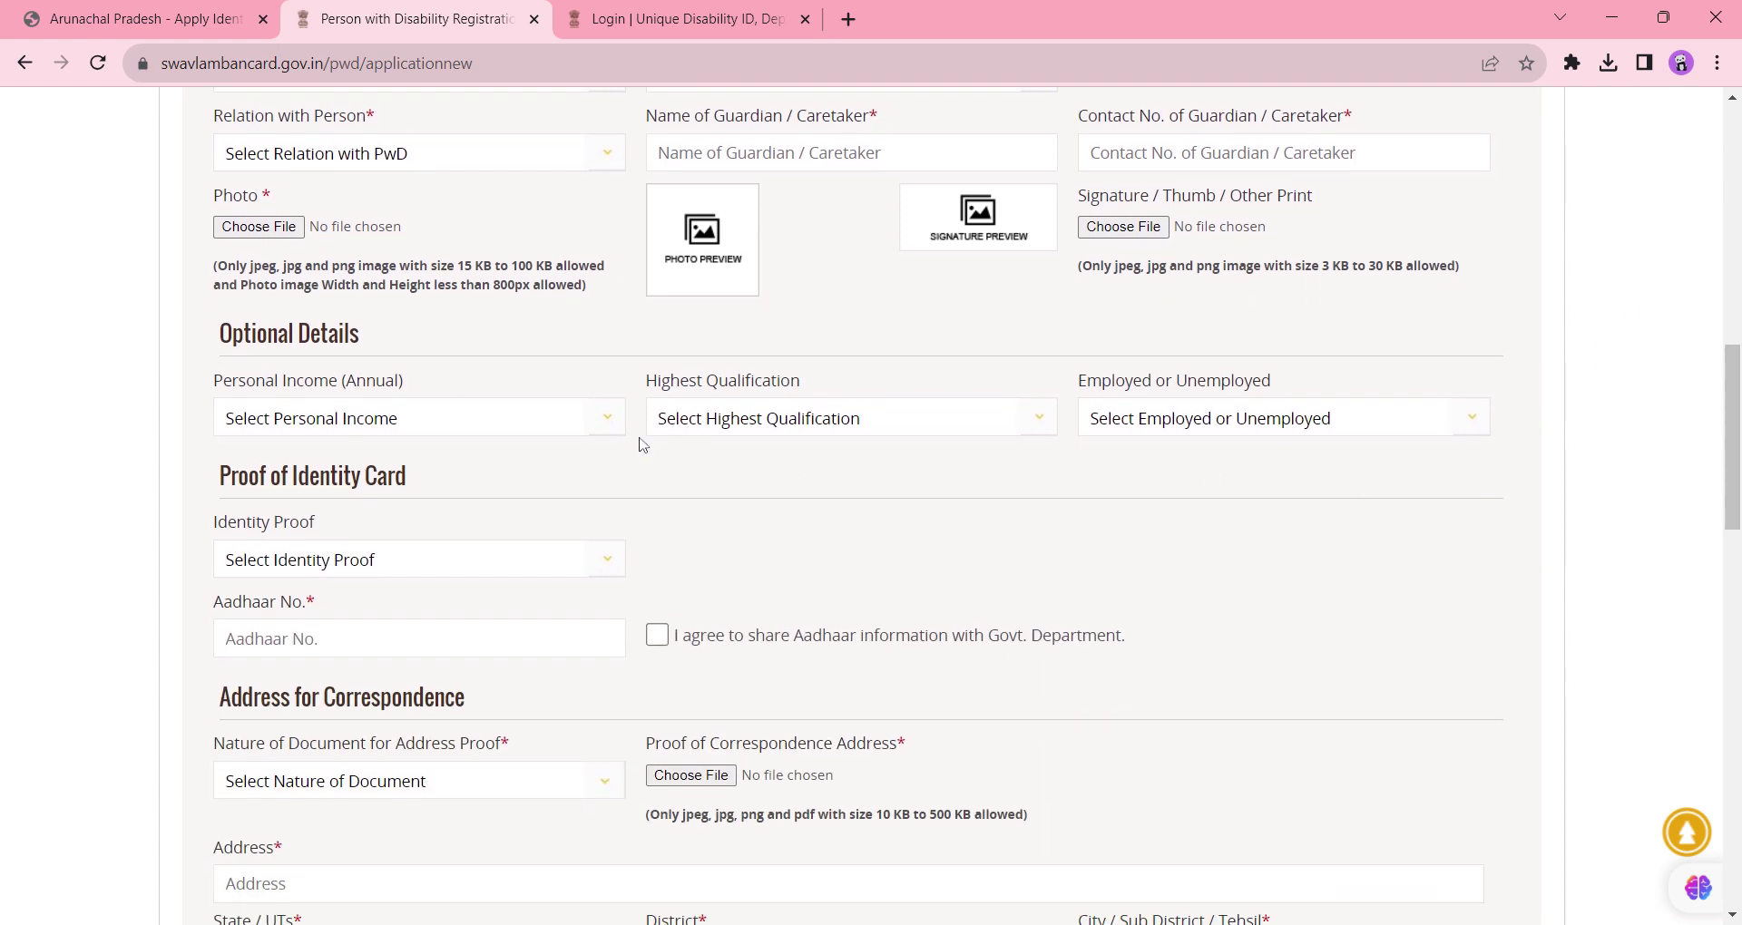
left_click(476, 417)
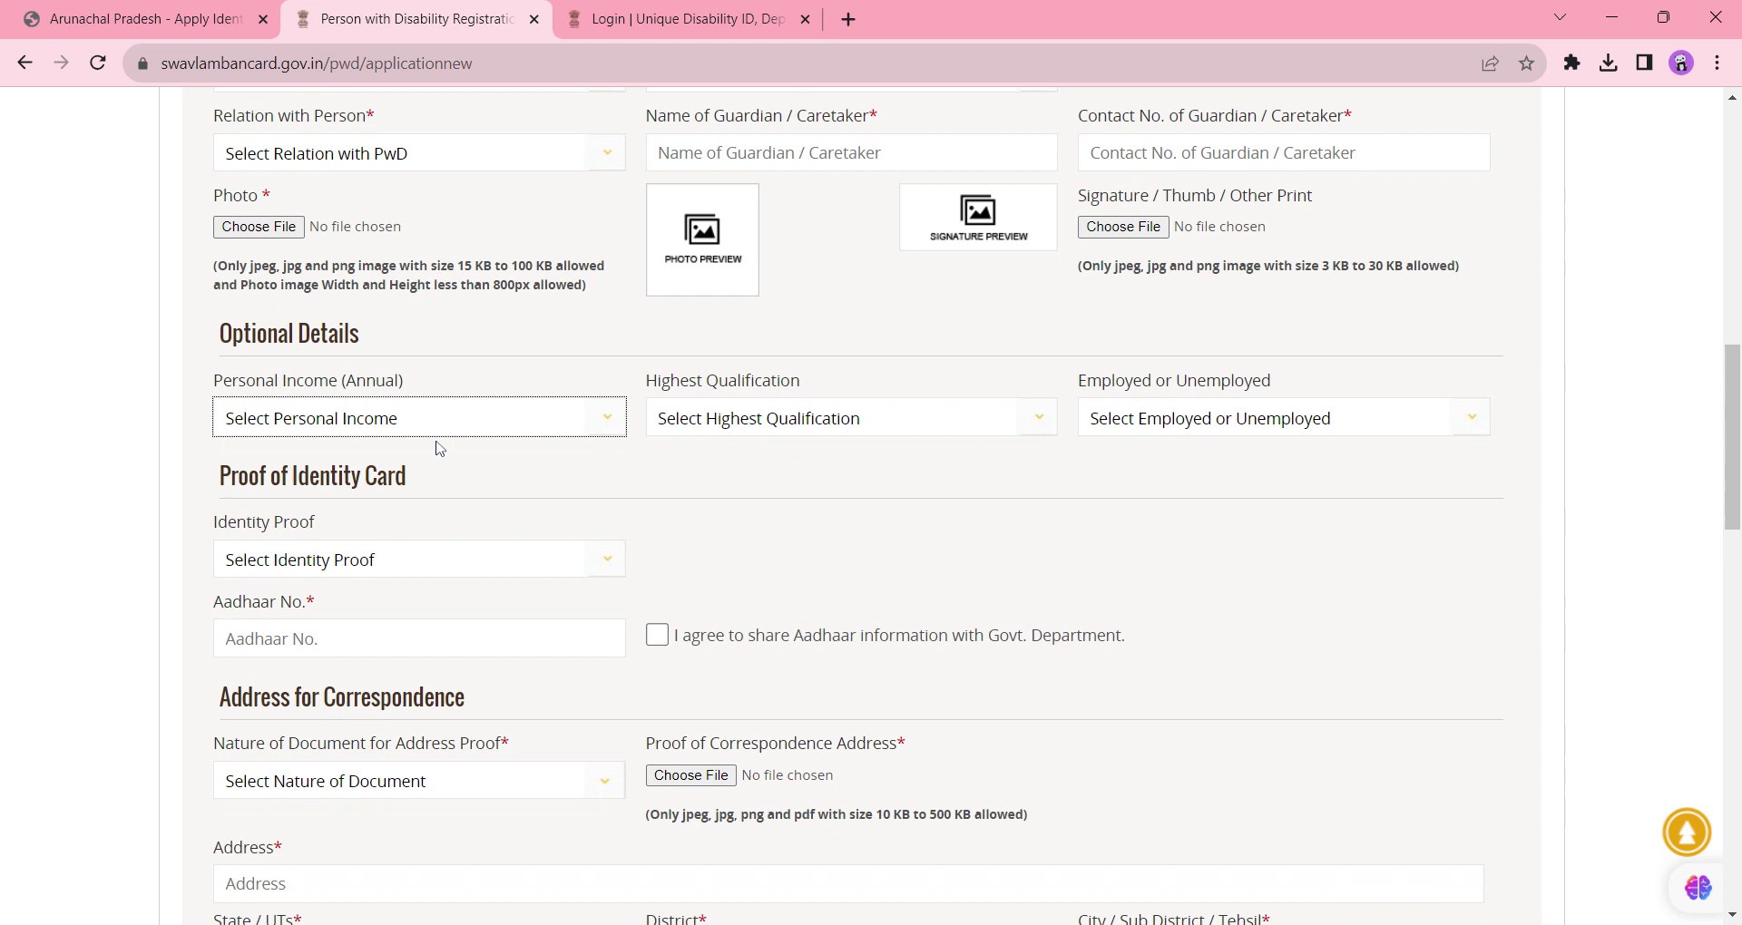
left_click(849, 422)
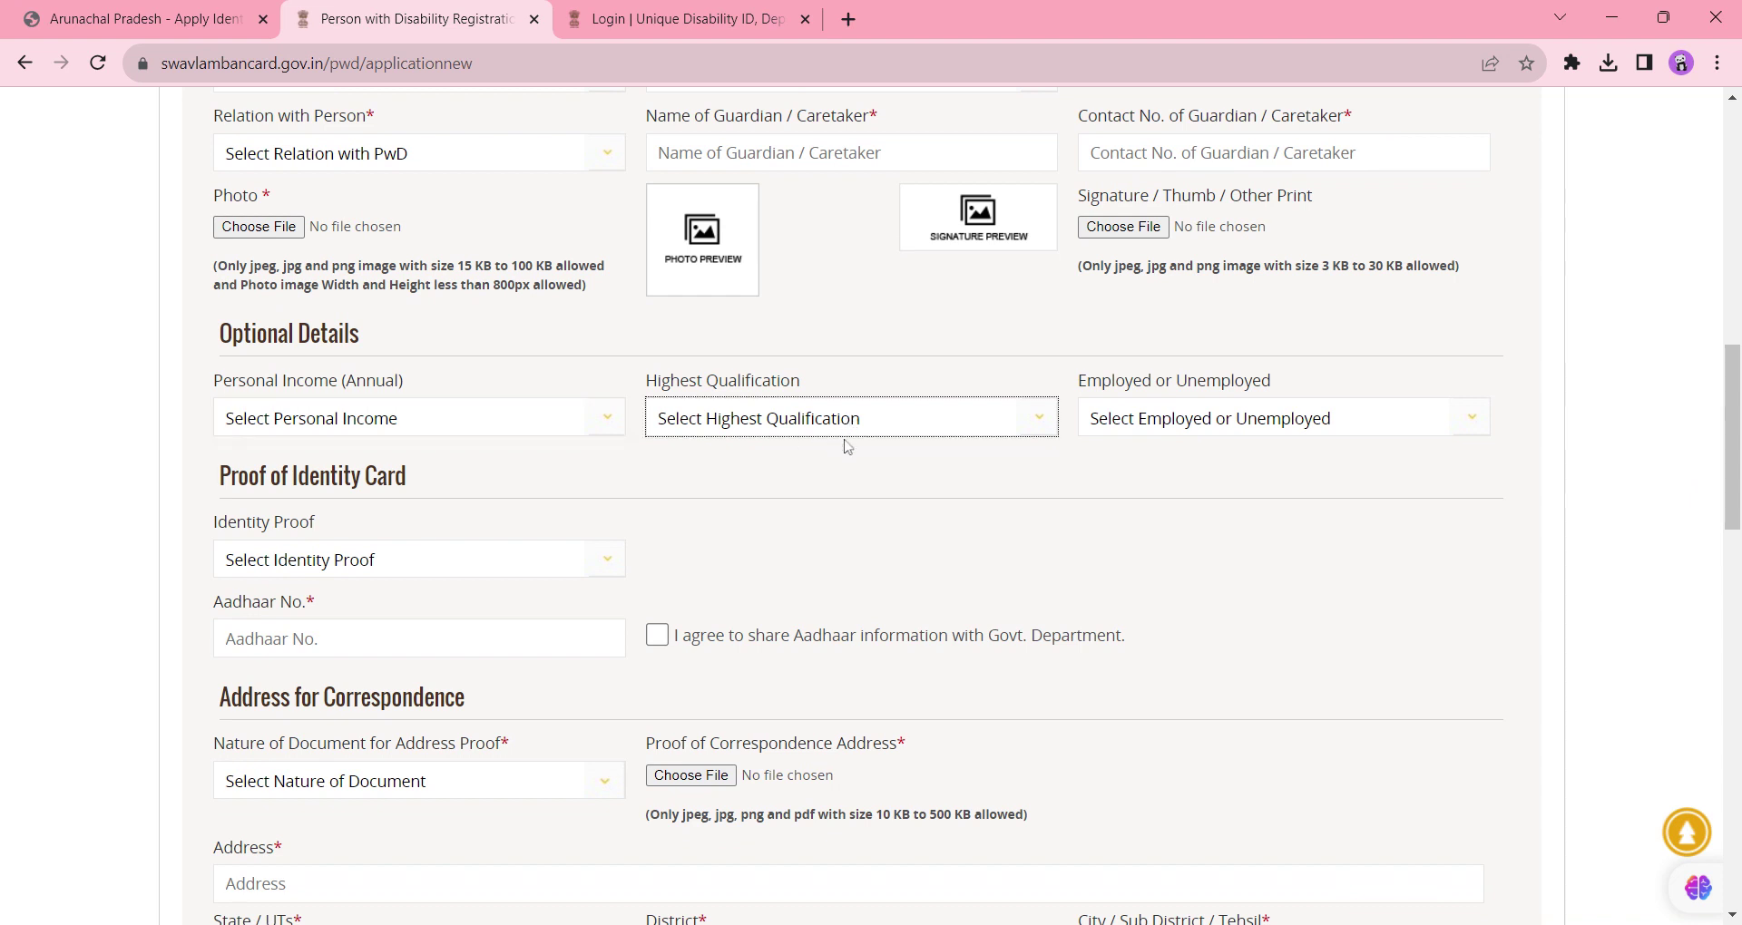
left_click(1209, 433)
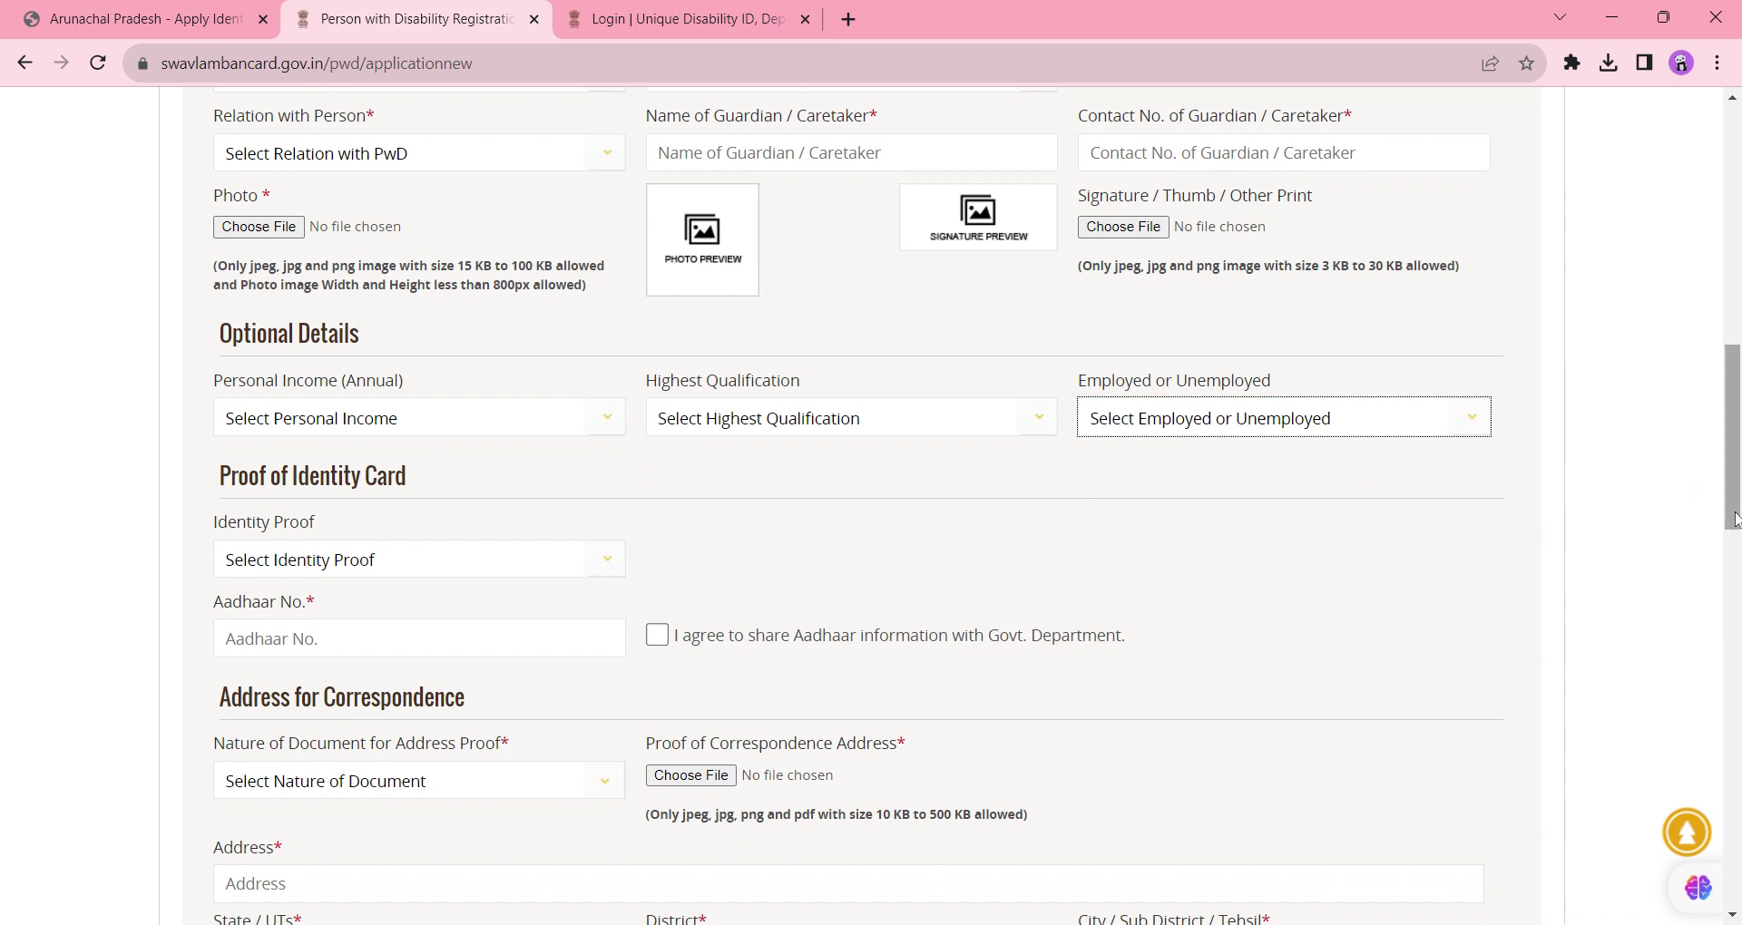
left_click_drag(1734, 519, 1734, 571)
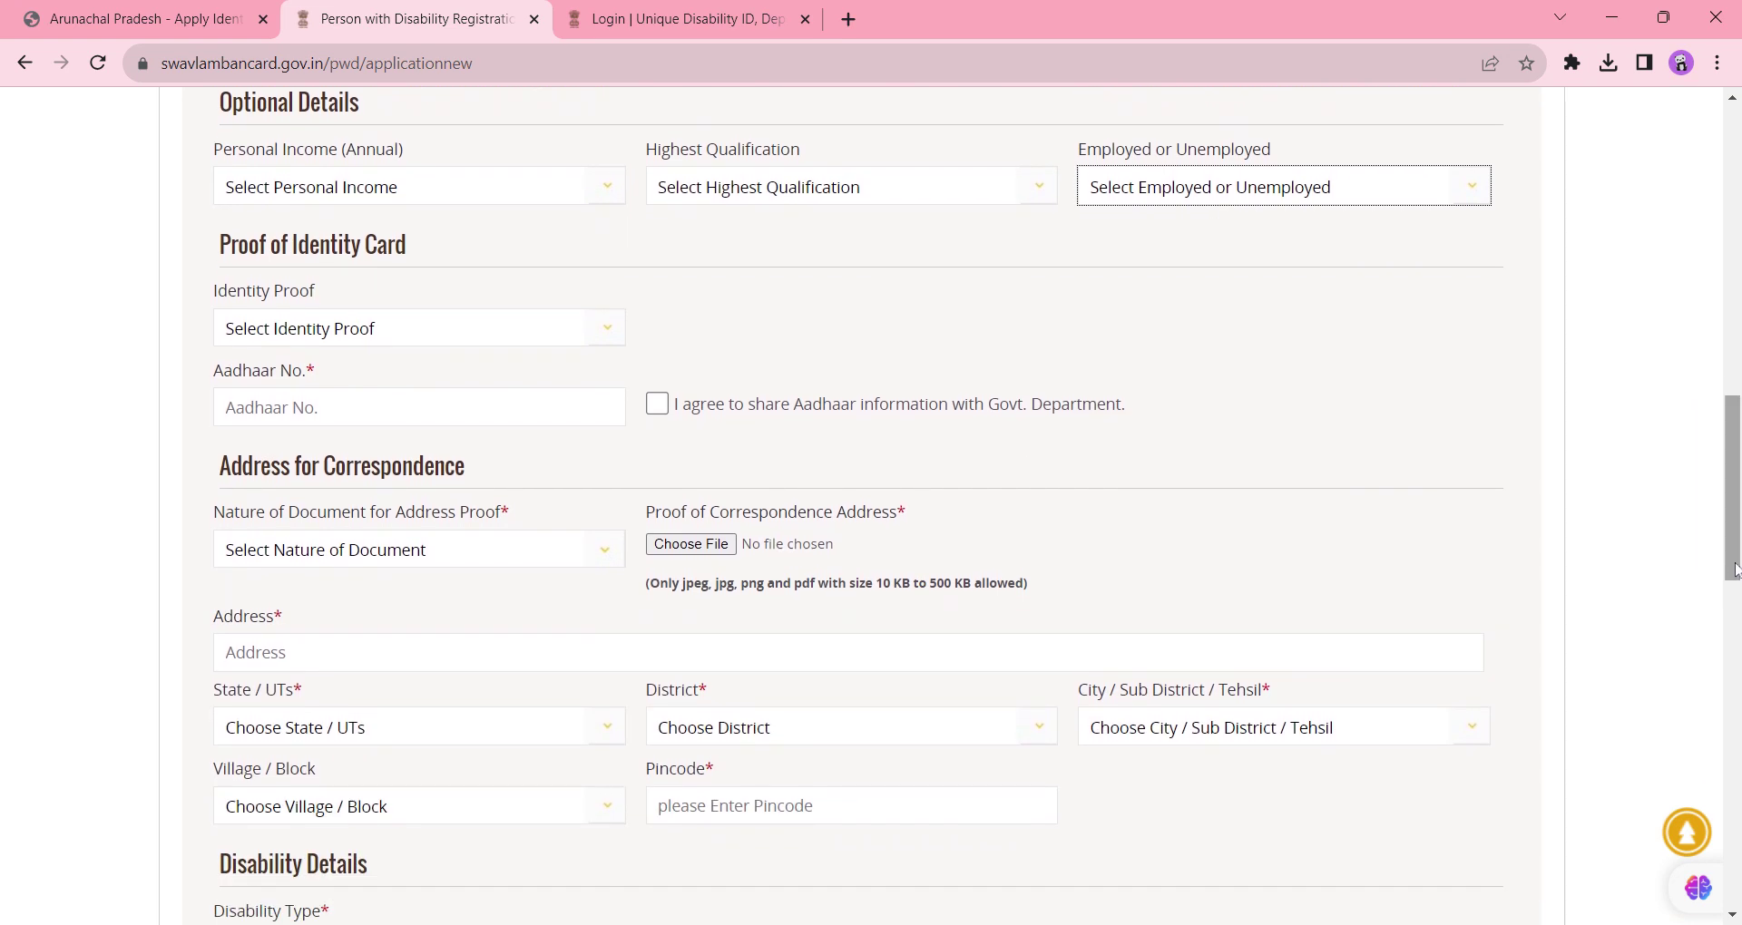
left_click(487, 342)
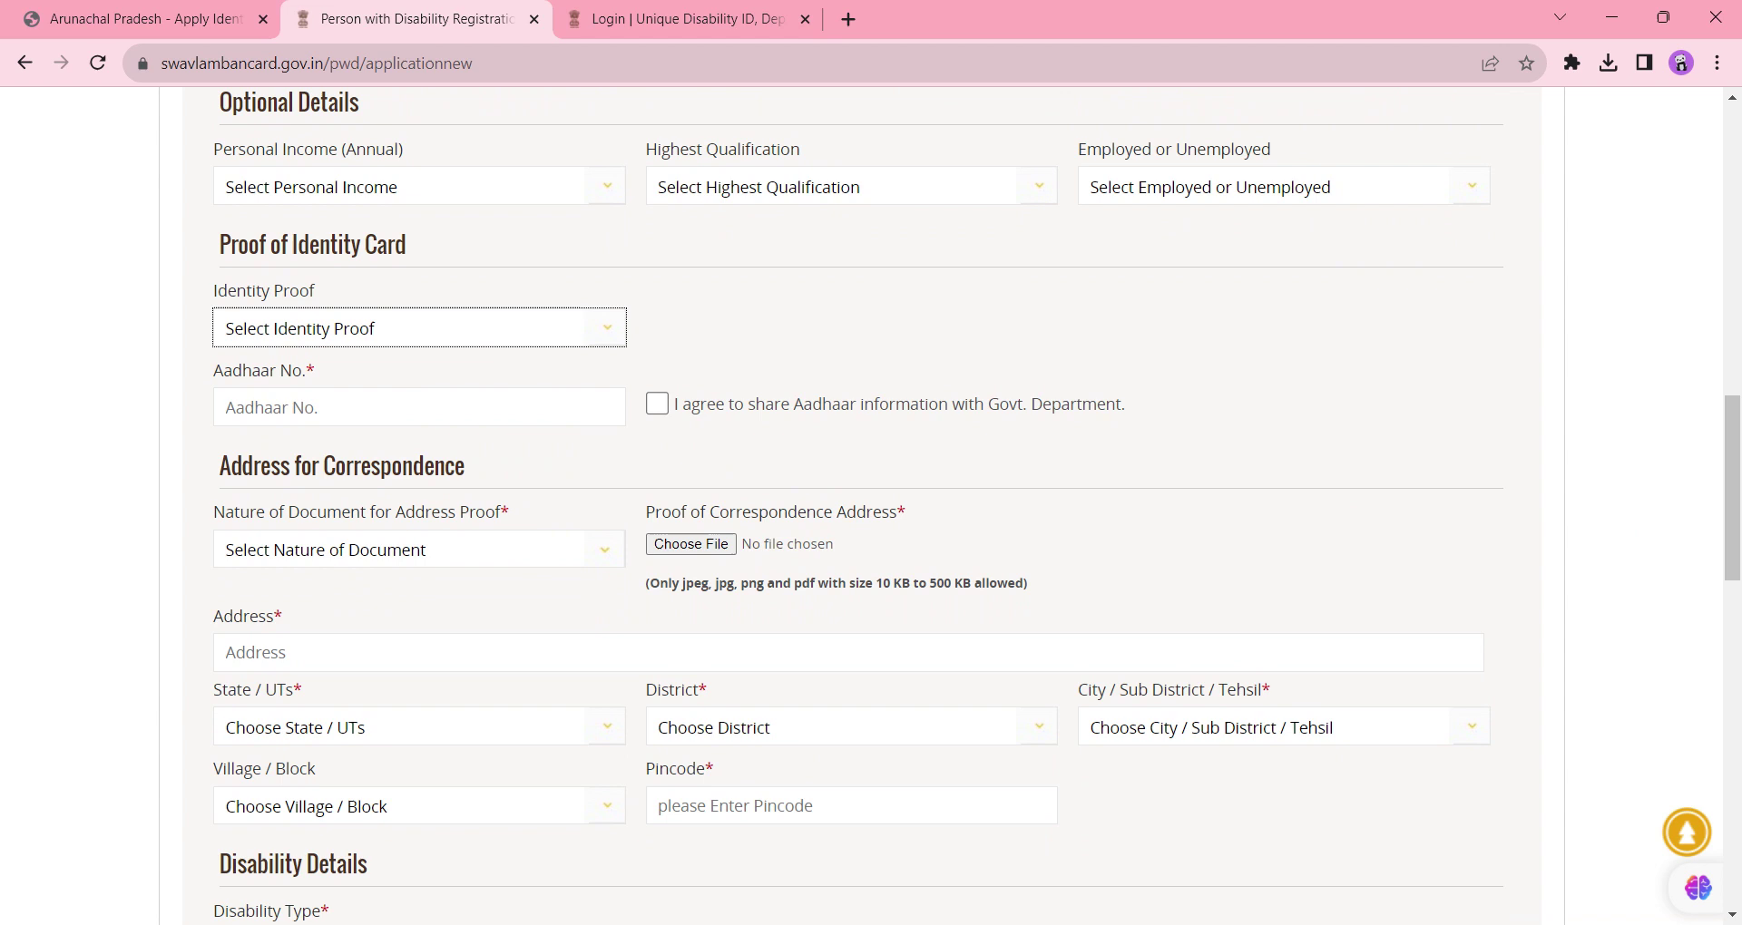
key("Down")
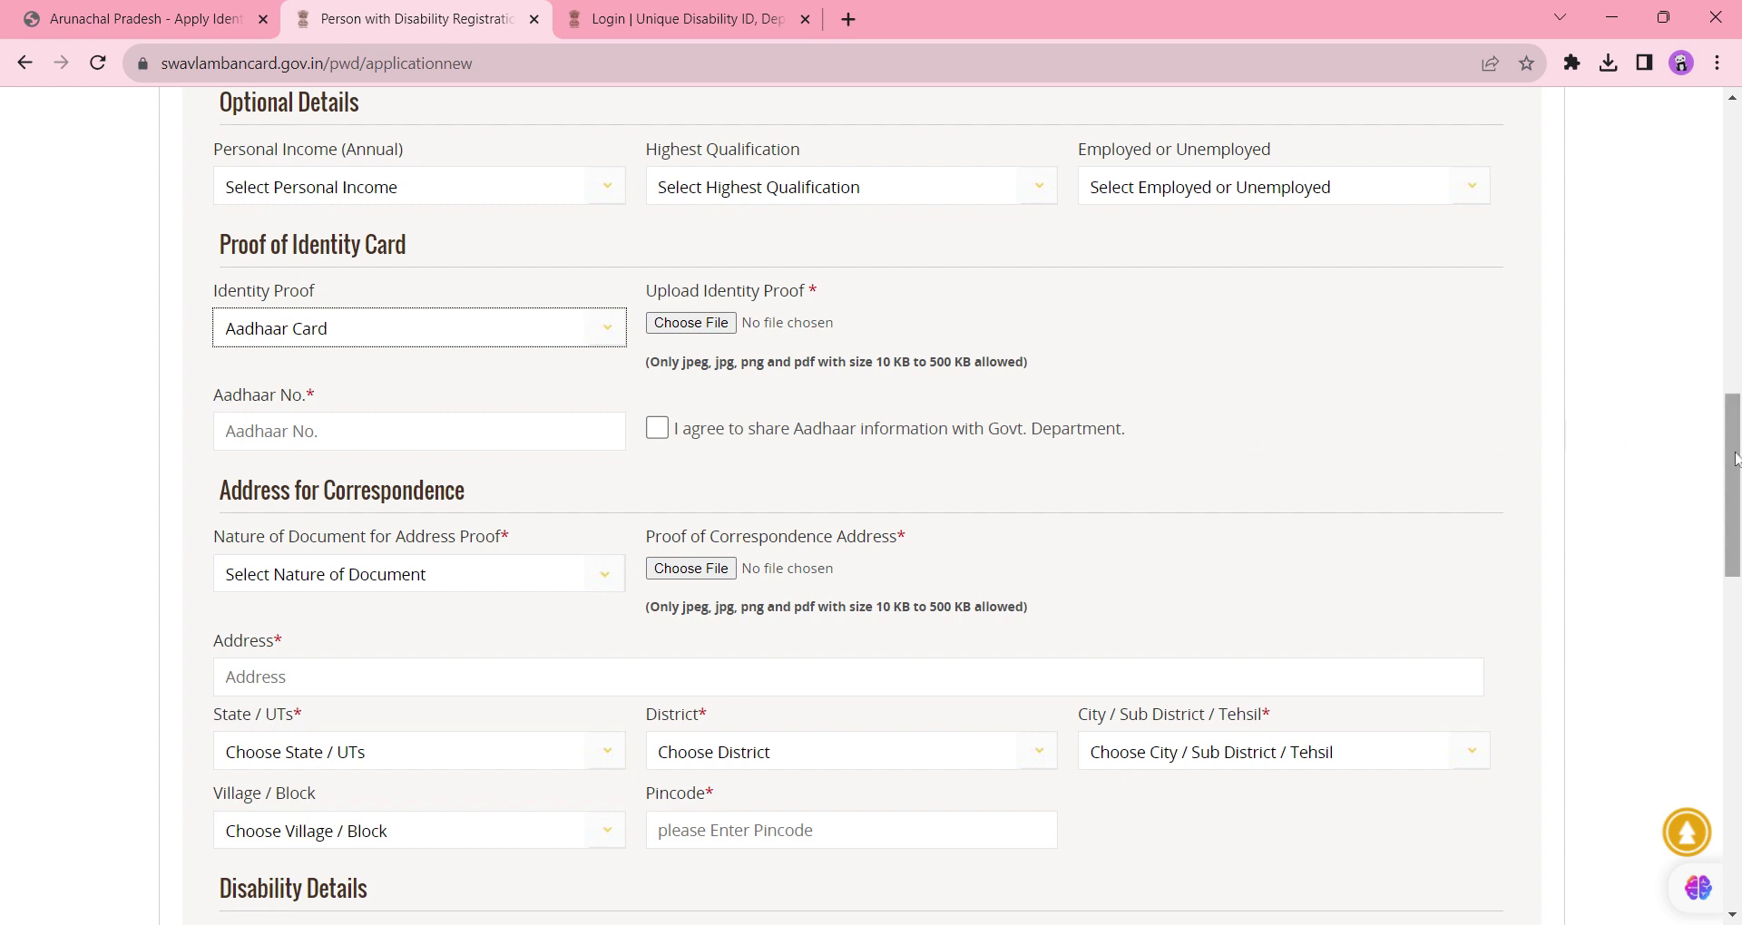
Open the Nature of Document for Address Proof list and dismiss it without selecting a type
left_click_drag(1735, 458, 1735, 503)
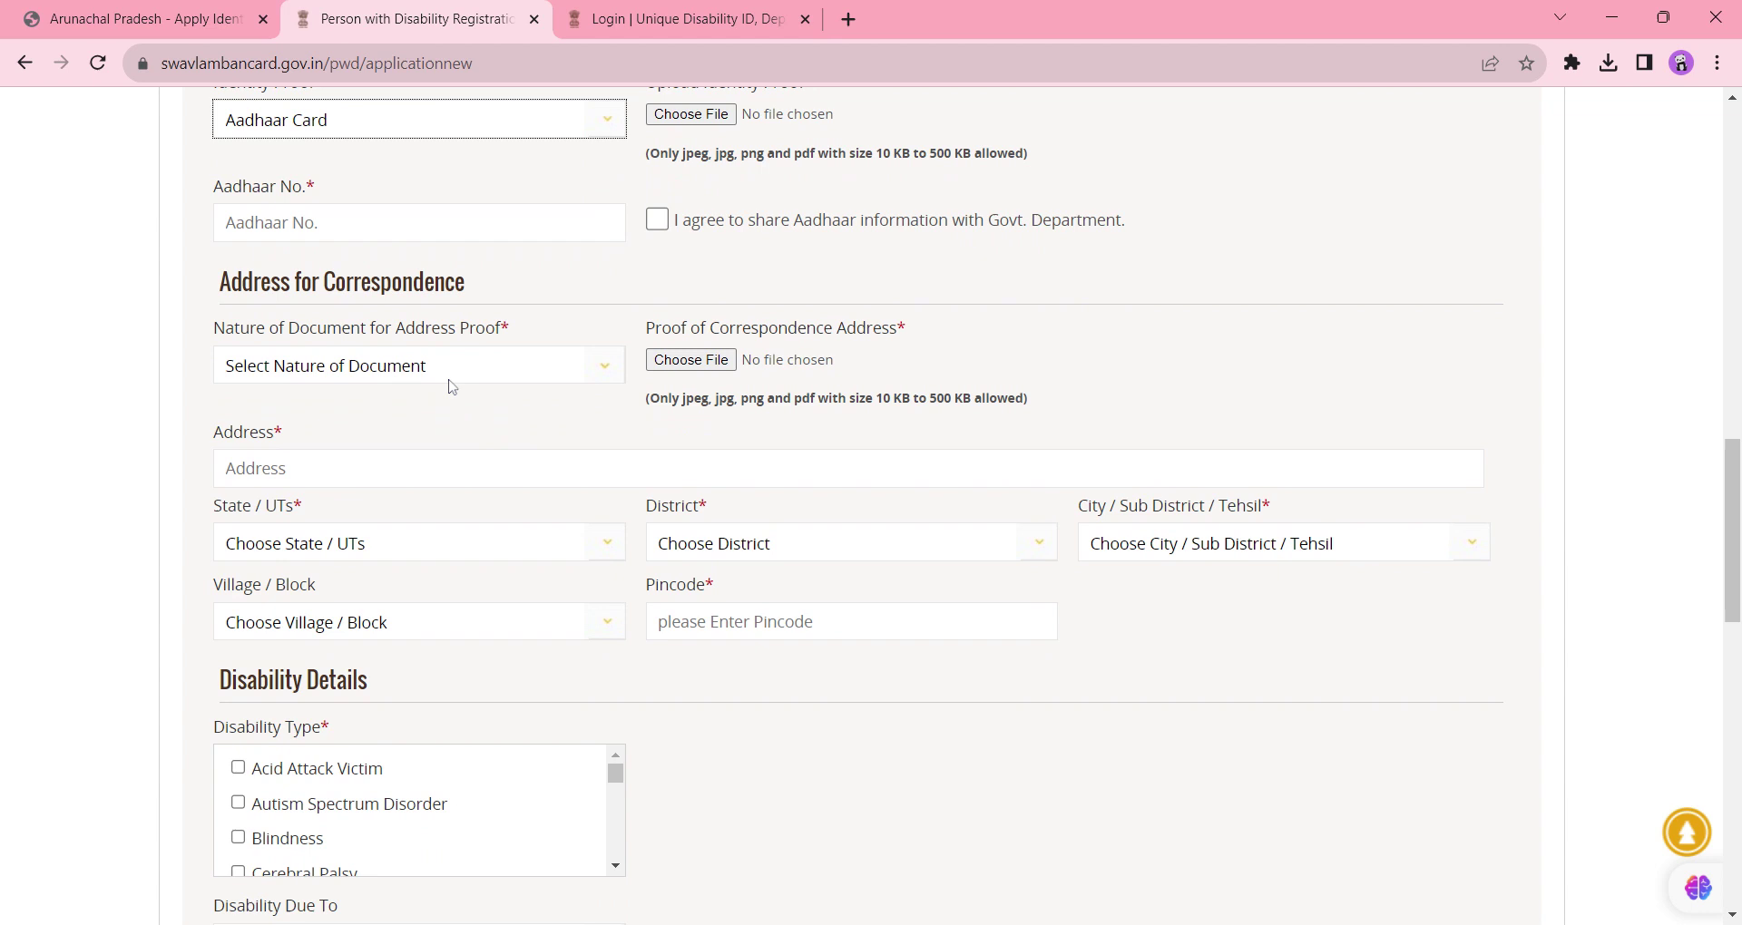
left_click(448, 372)
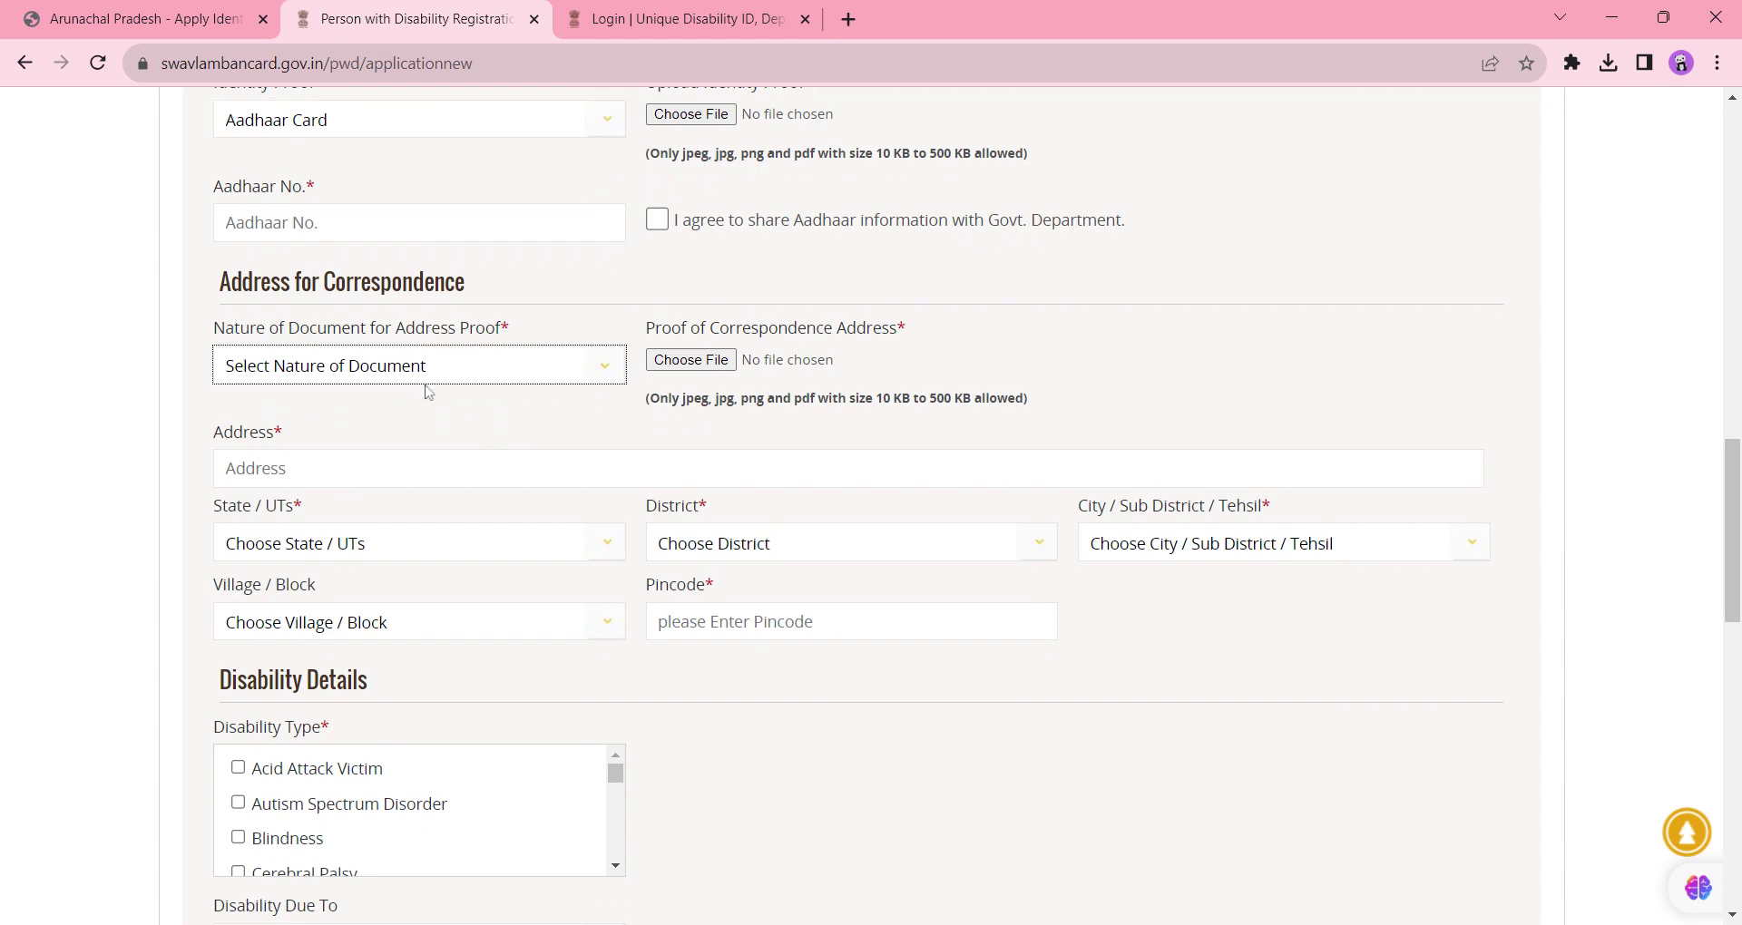
left_click(173, 442)
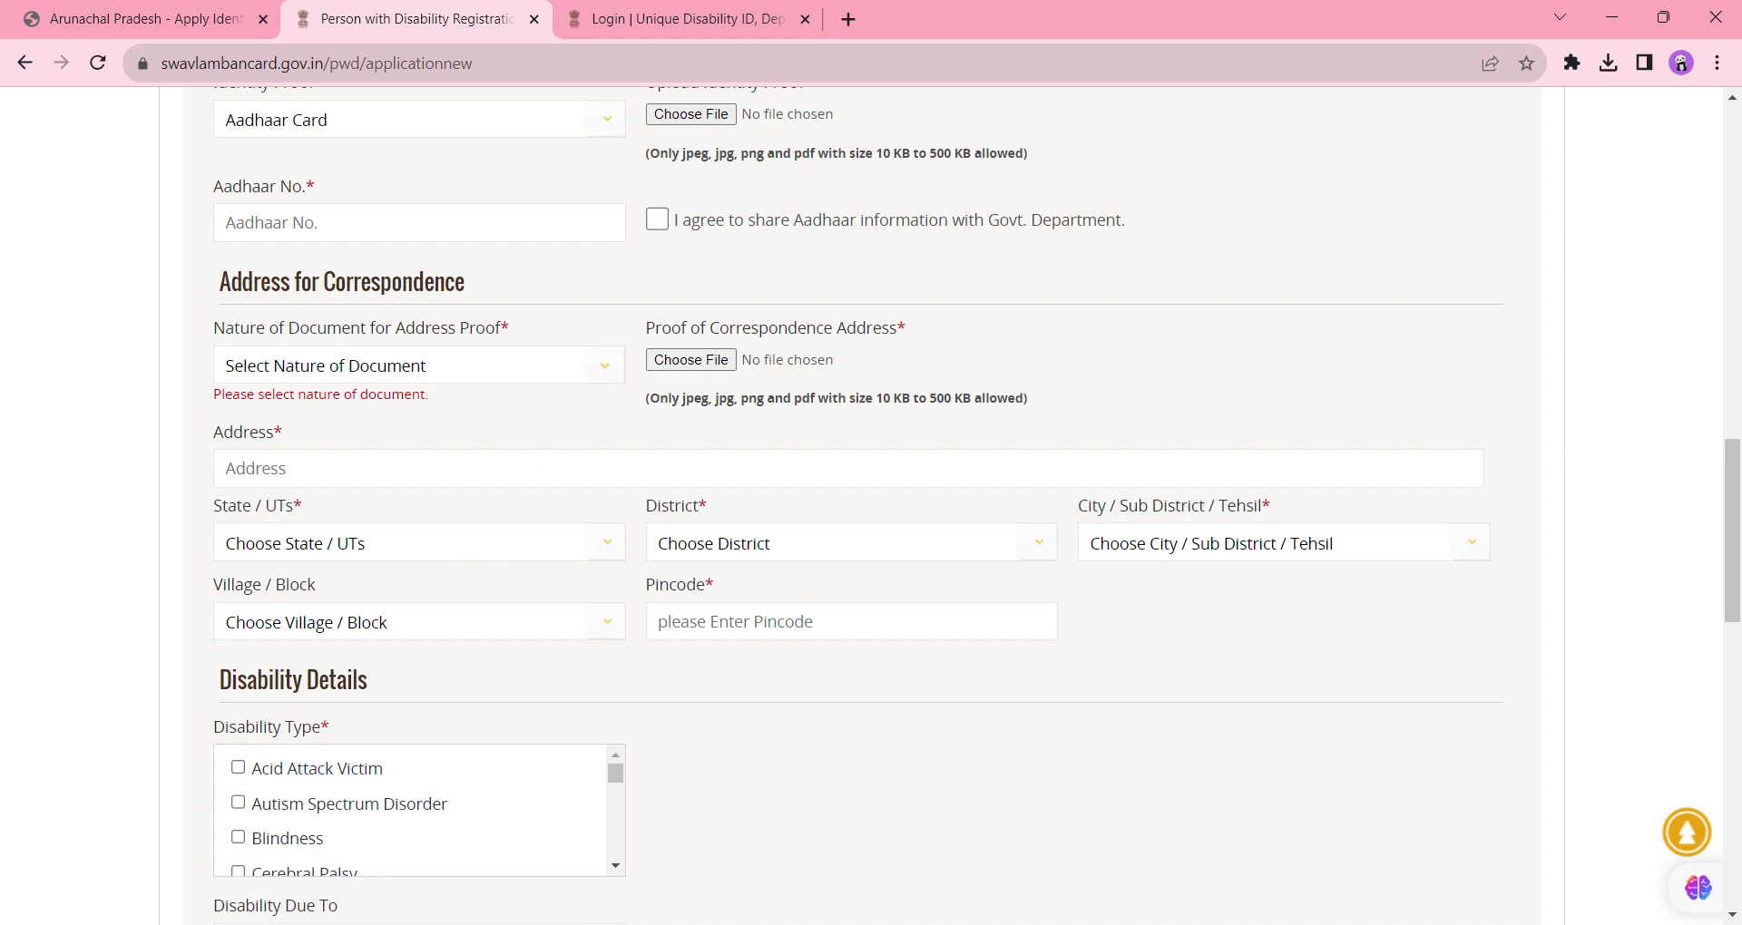
left_click_drag(1732, 611, 1733, 669)
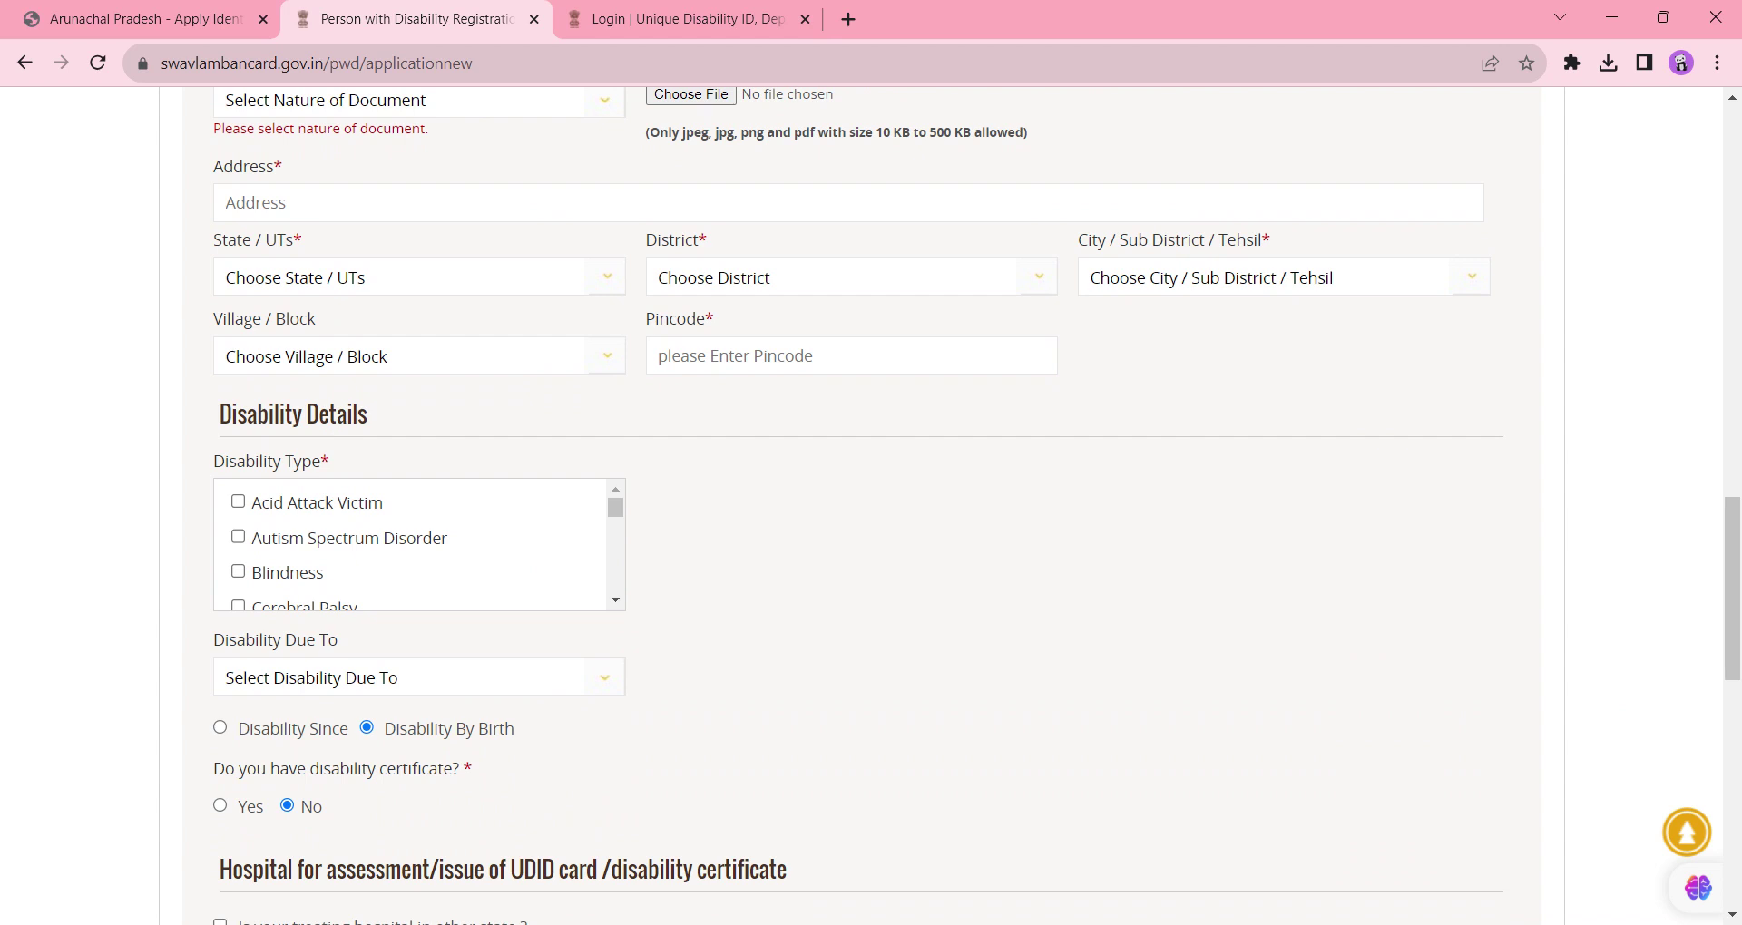
Check Disability Due To, then select 'Disability Since' instead of 'Disability By Birth' and open its choices
left_click_drag(615, 506, 615, 597)
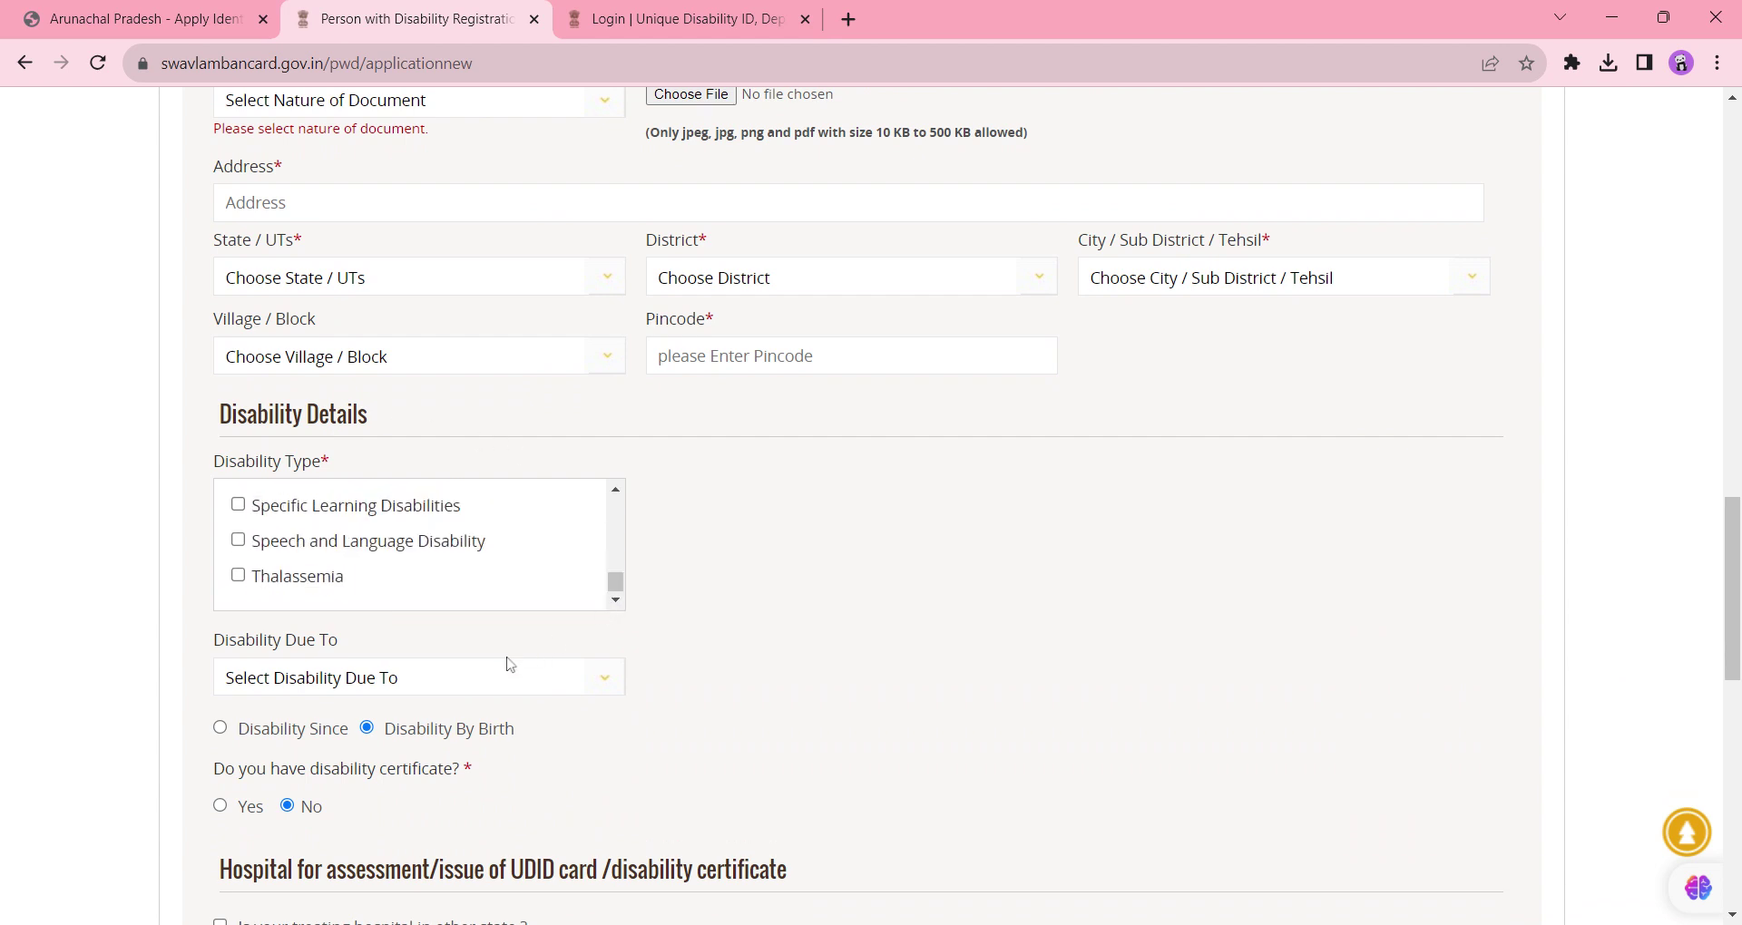
left_click(441, 693)
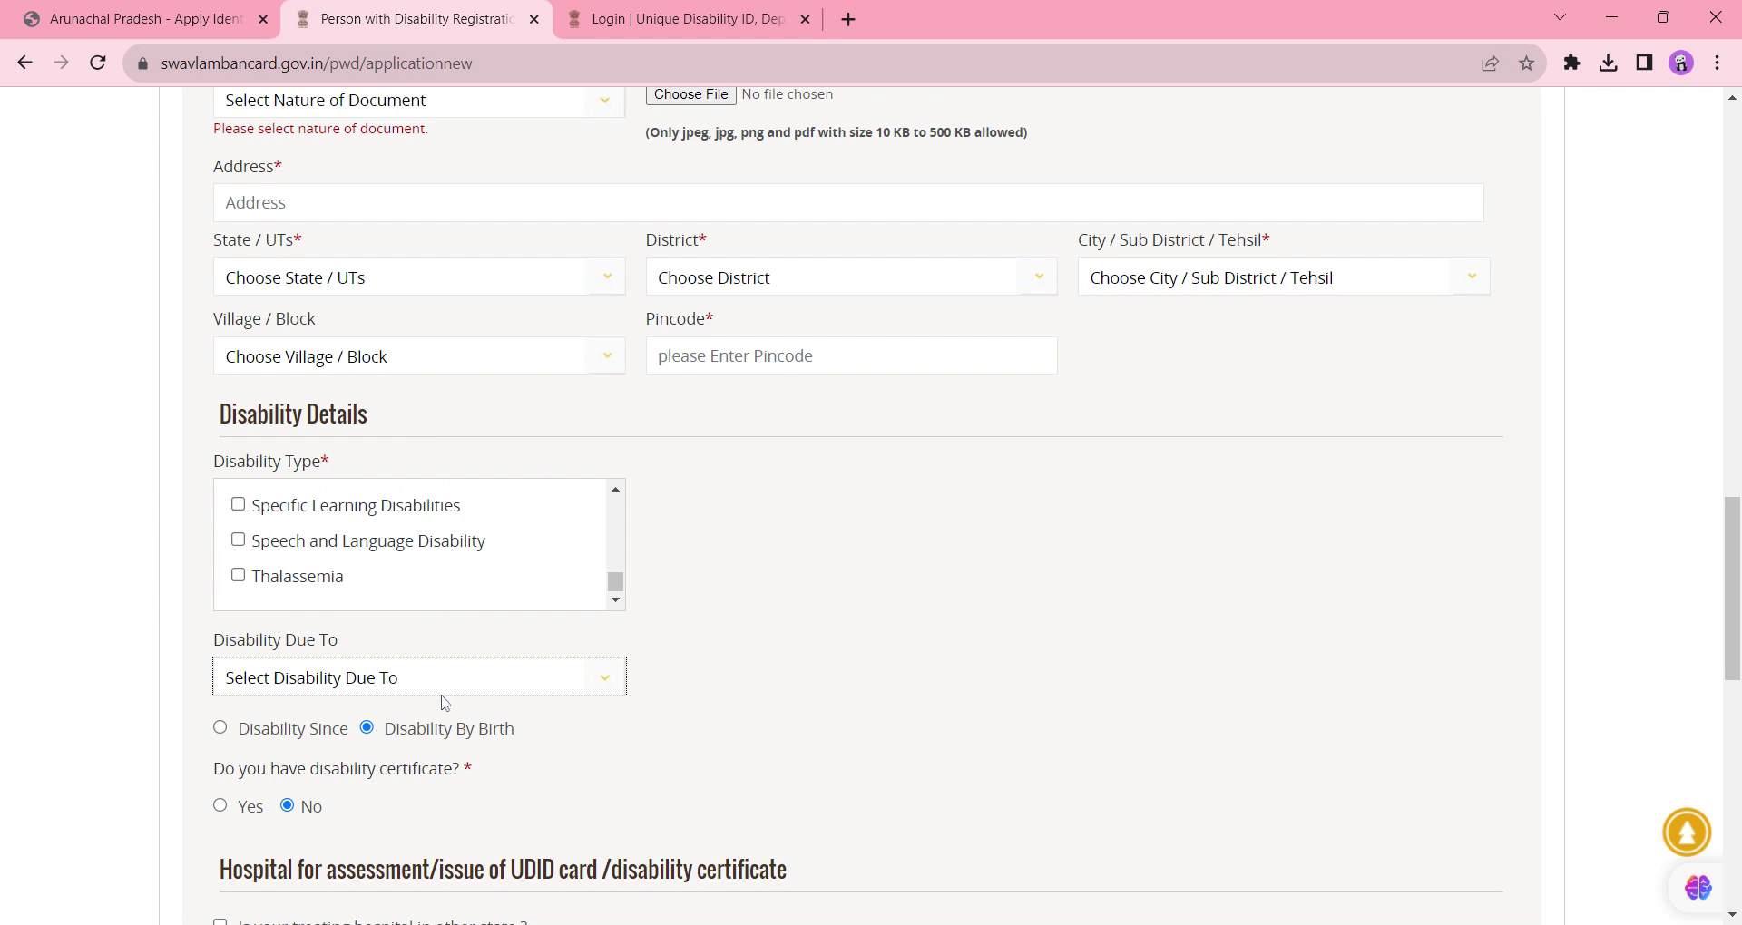
left_click(742, 773)
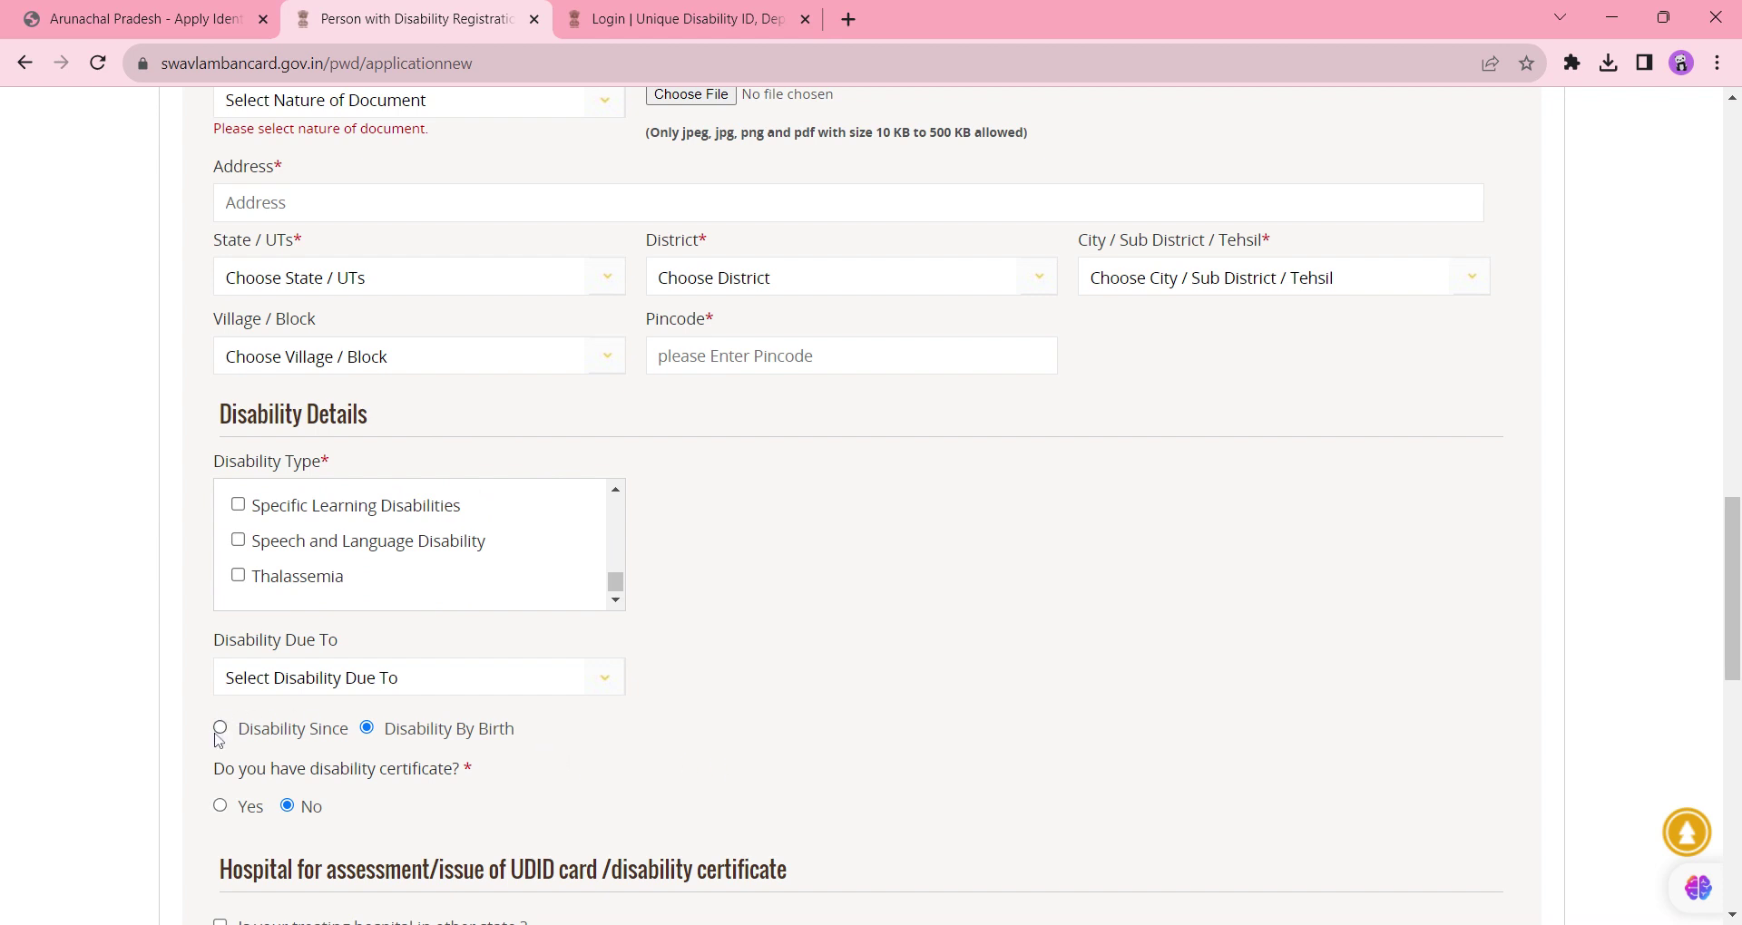
left_click(221, 728)
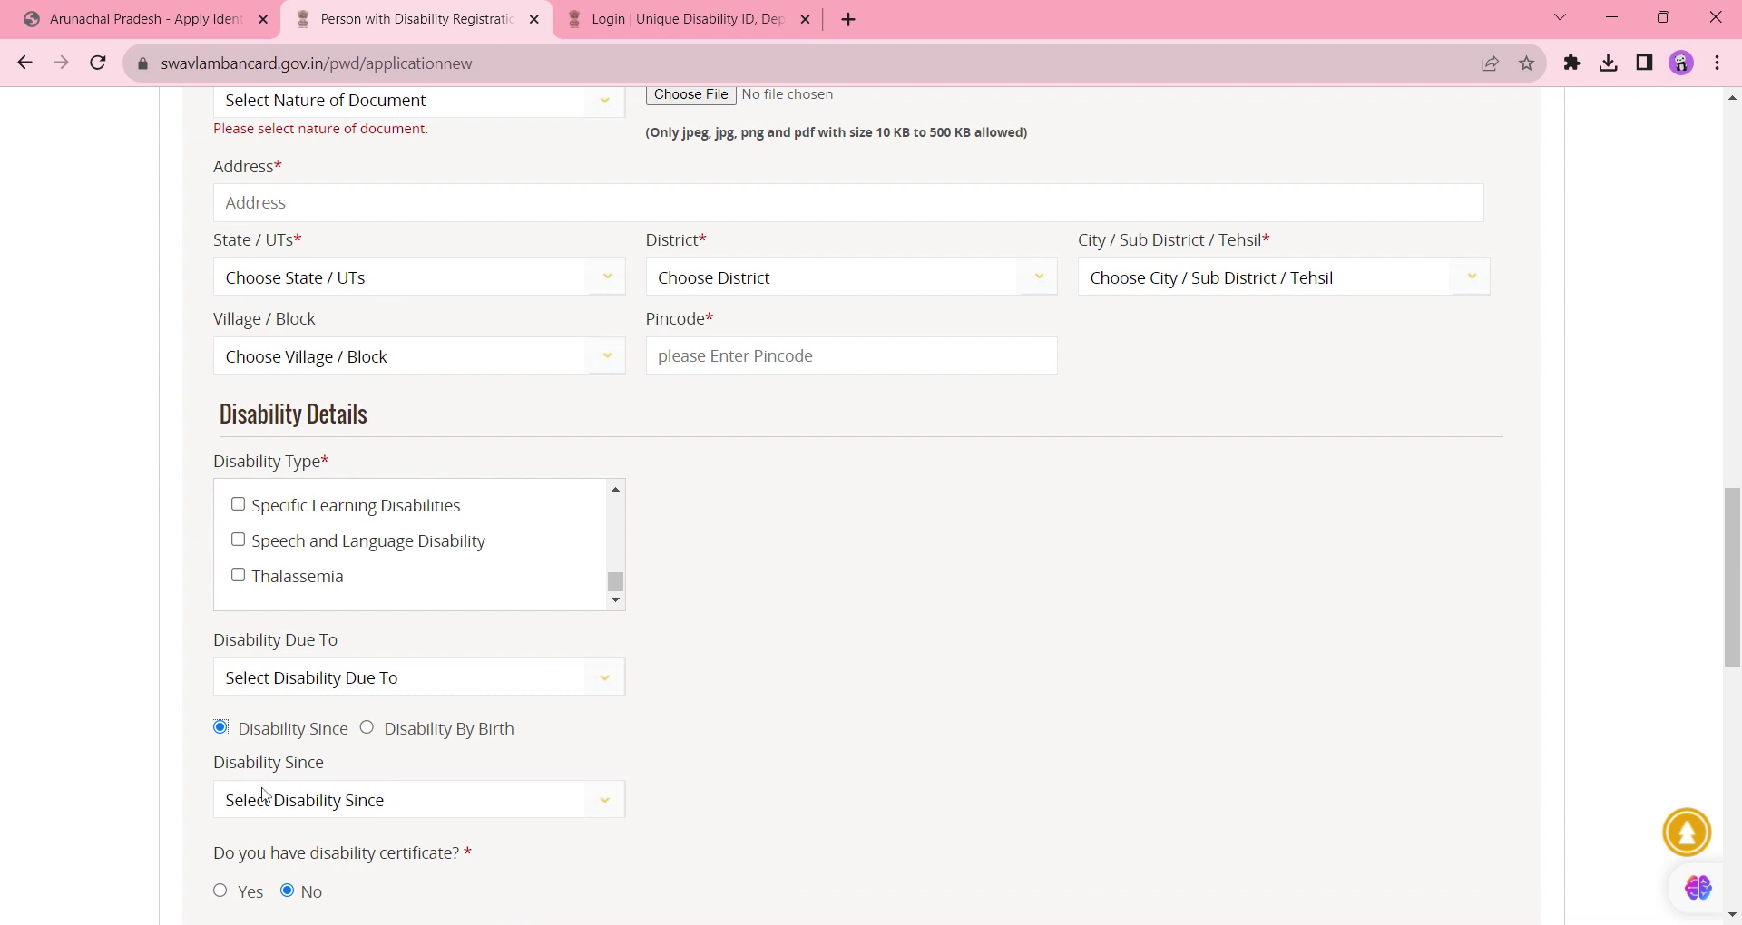
left_click(268, 797)
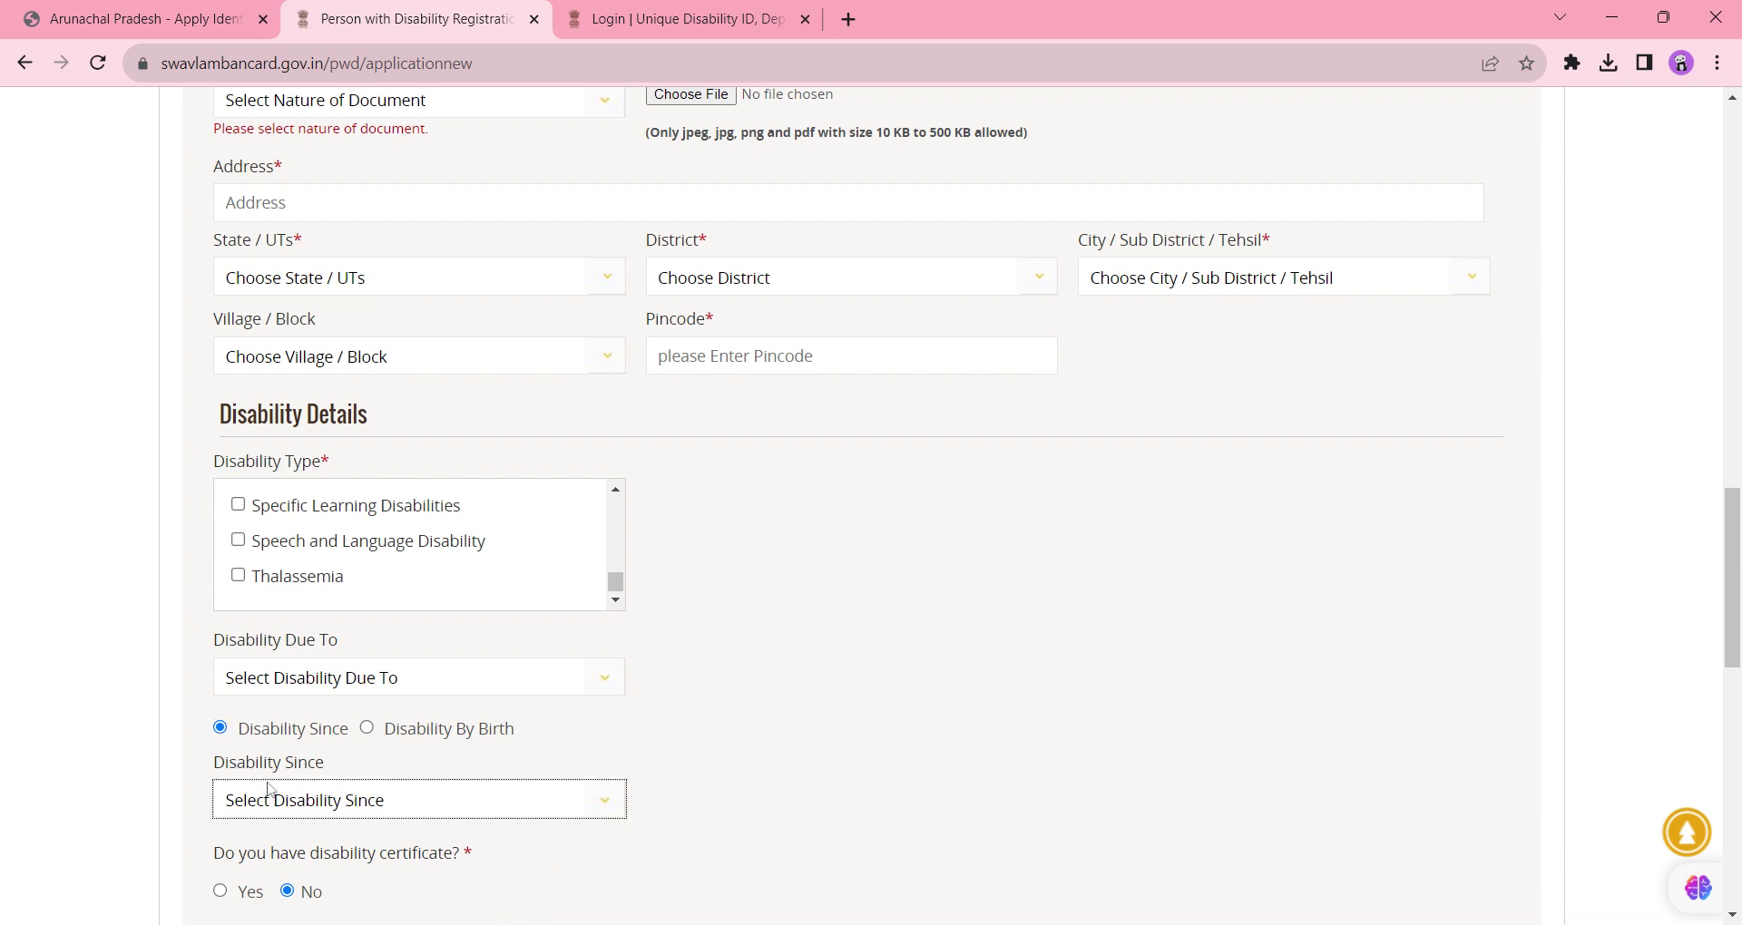
left_click(756, 672)
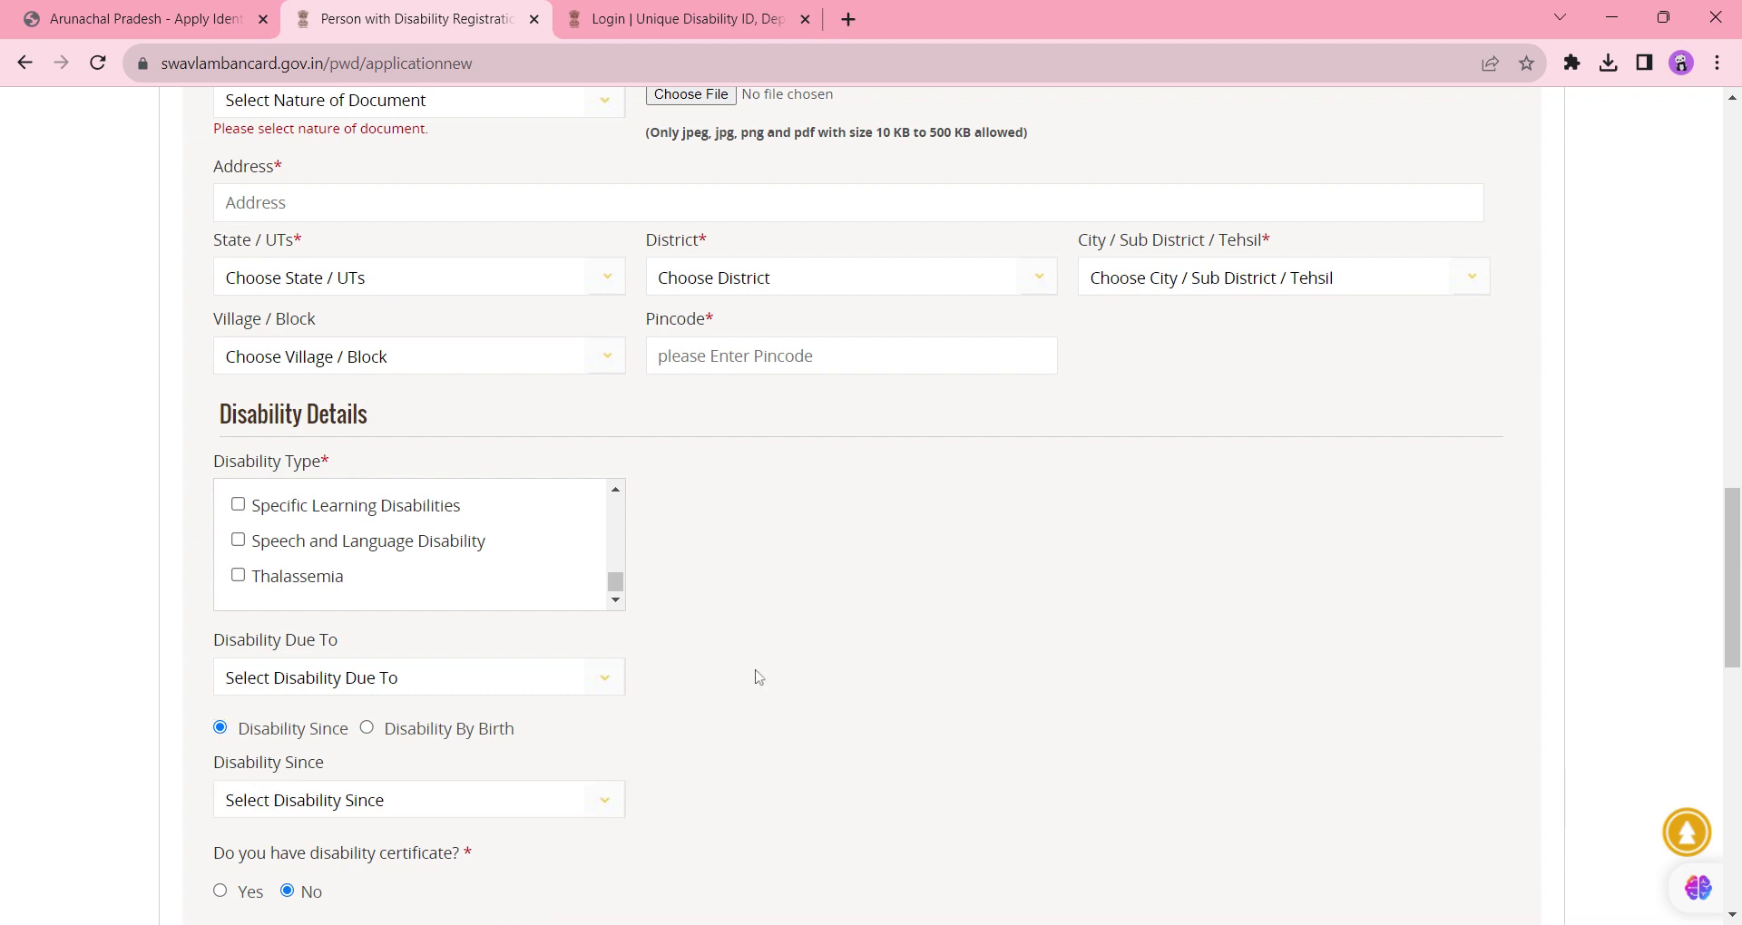
left_click_drag(1723, 613, 1723, 734)
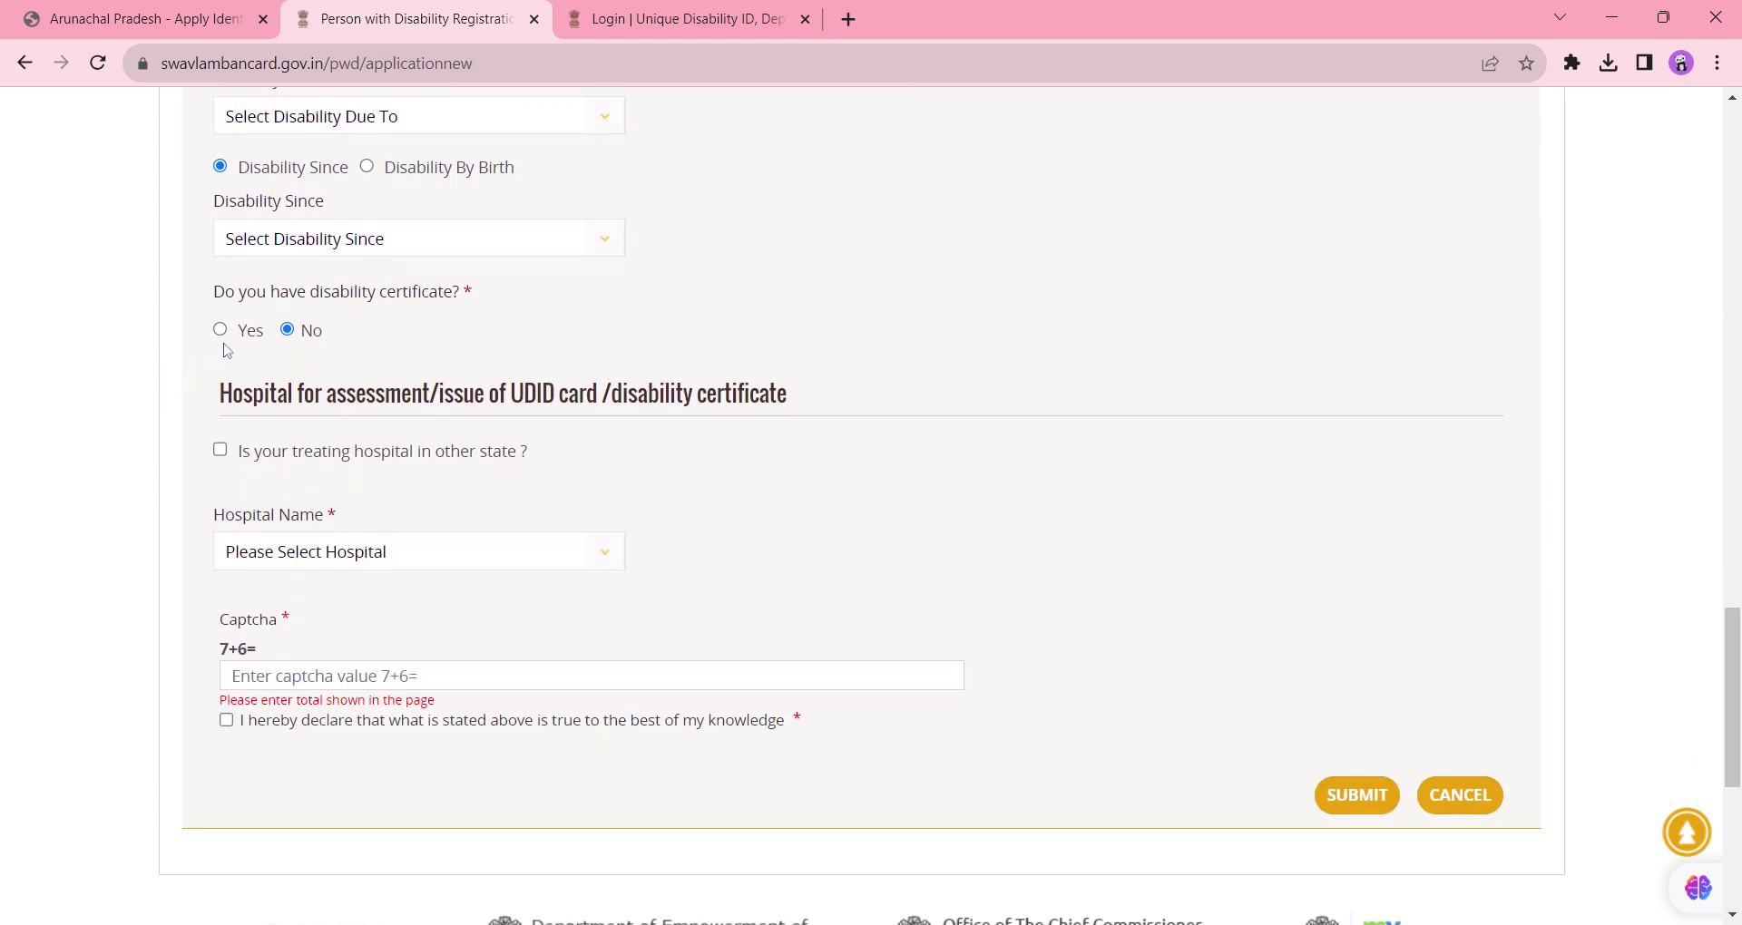
Answer Yes to having a disability certificate and tick 'Is your treating hospital in other state?'
left_click(221, 330)
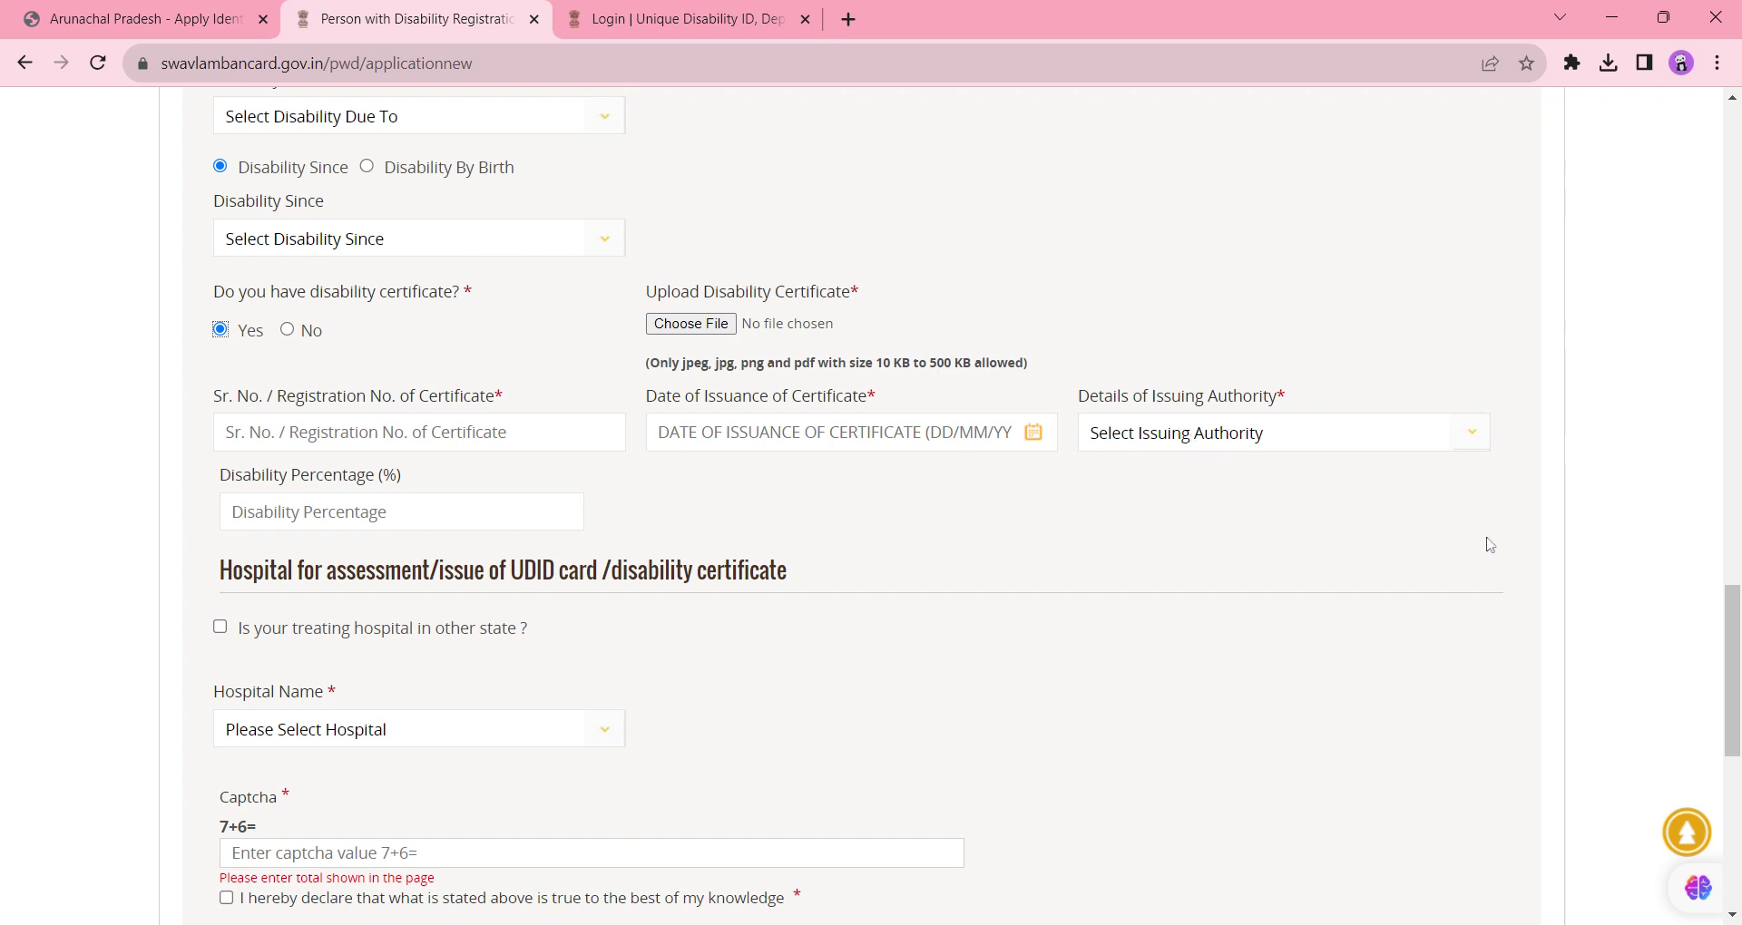
scroll(1707, 613, "down", 2)
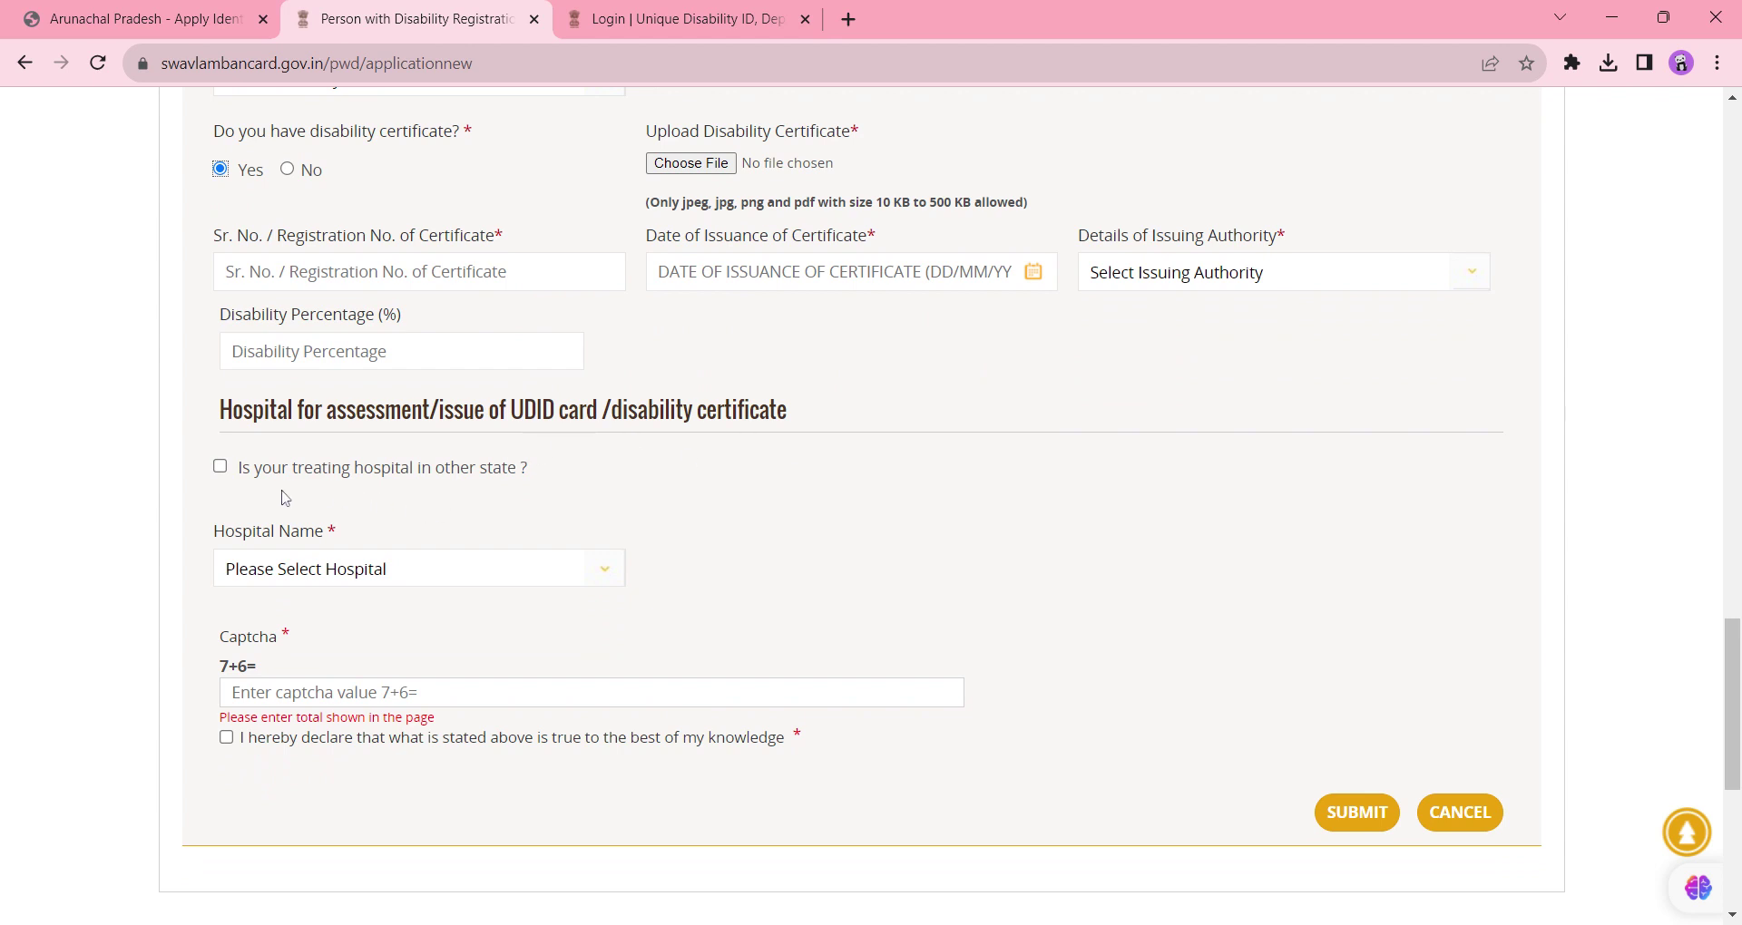
left_click(220, 468)
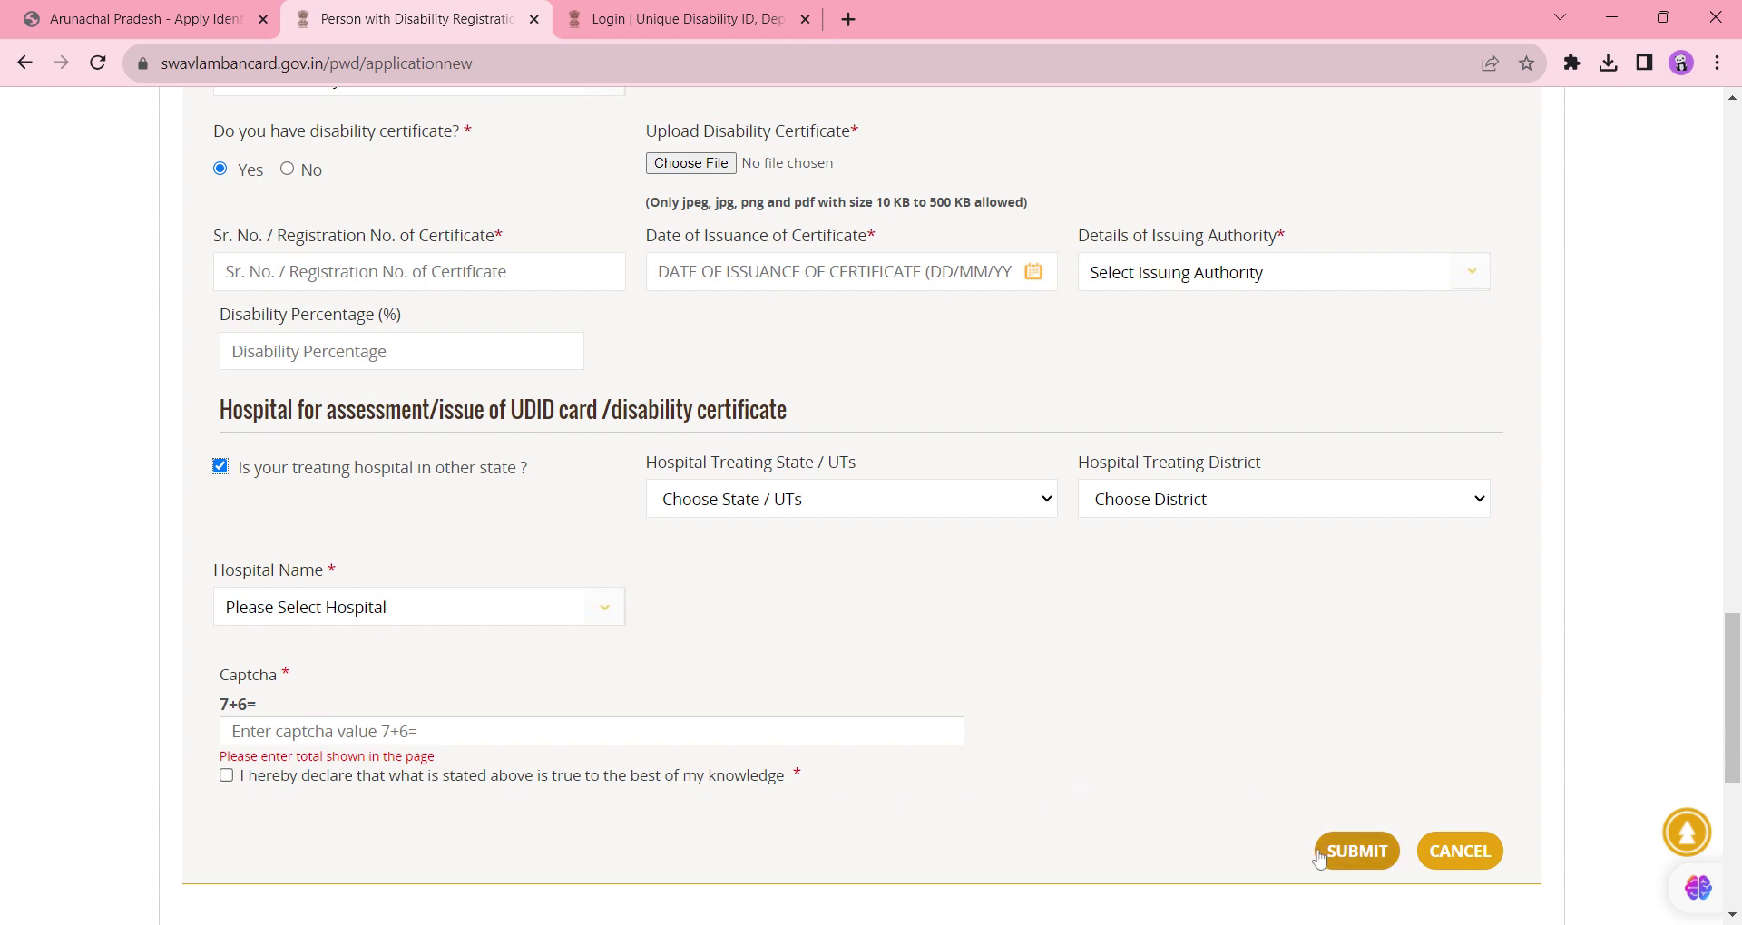
Switch to the Wikiprocedure tab and scroll through the Procedure section to Apply Online
left_click(200, 18)
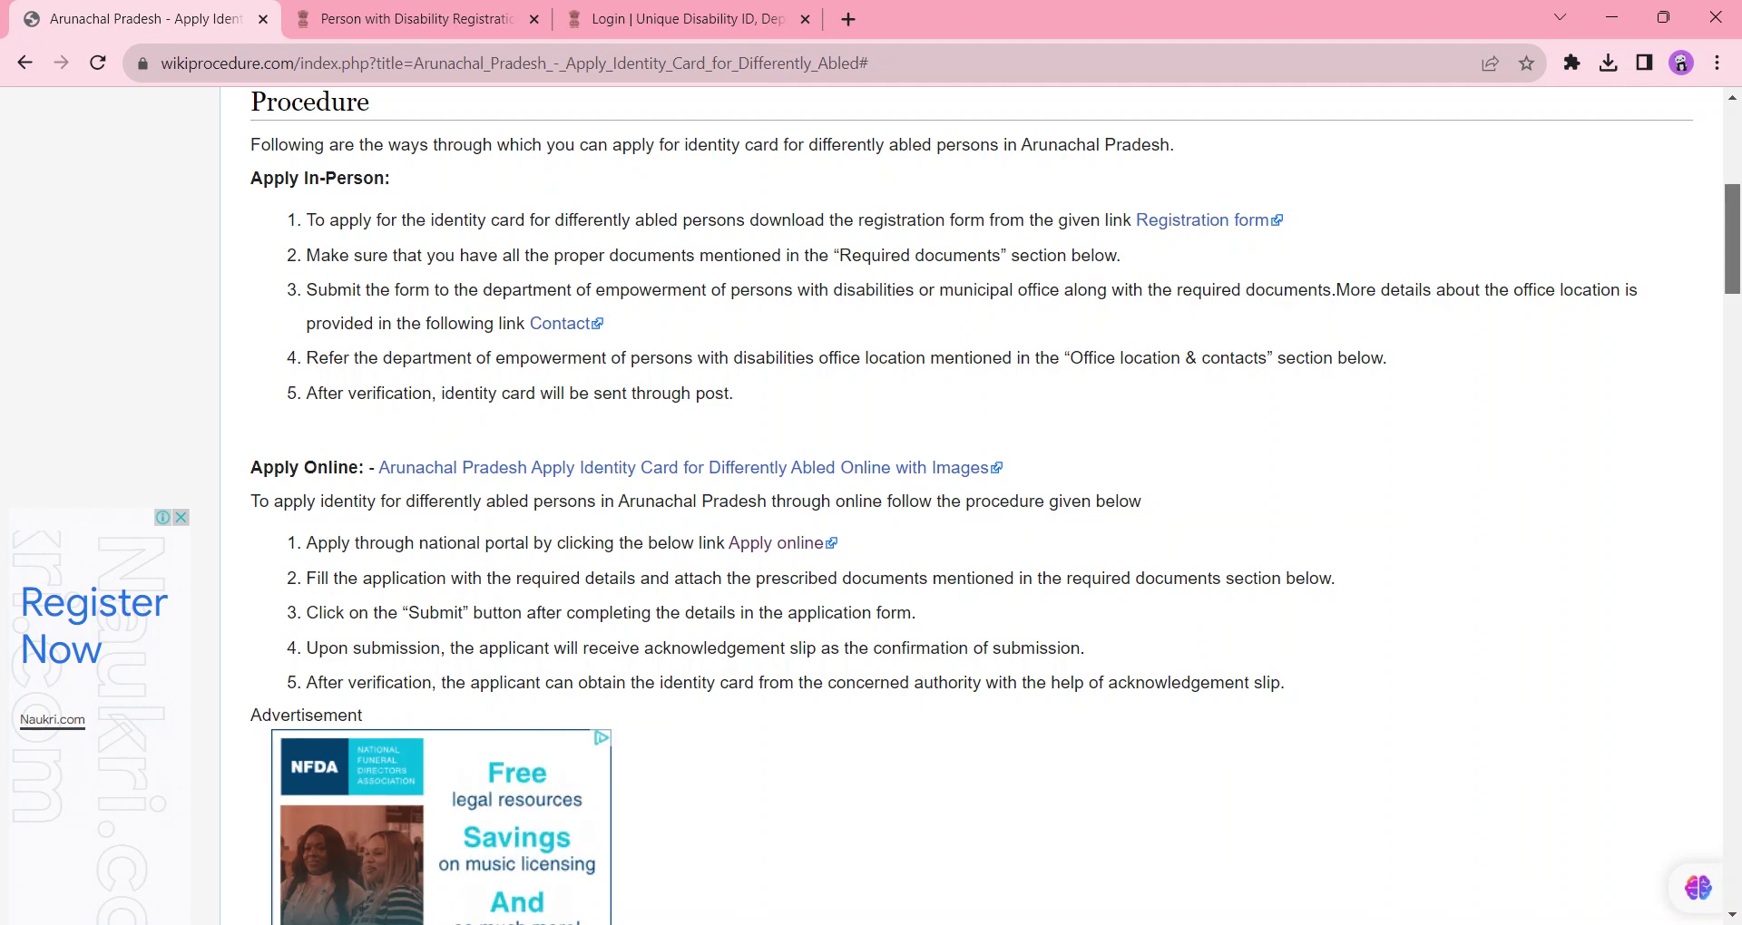
scroll(1733, 238, "down", 3)
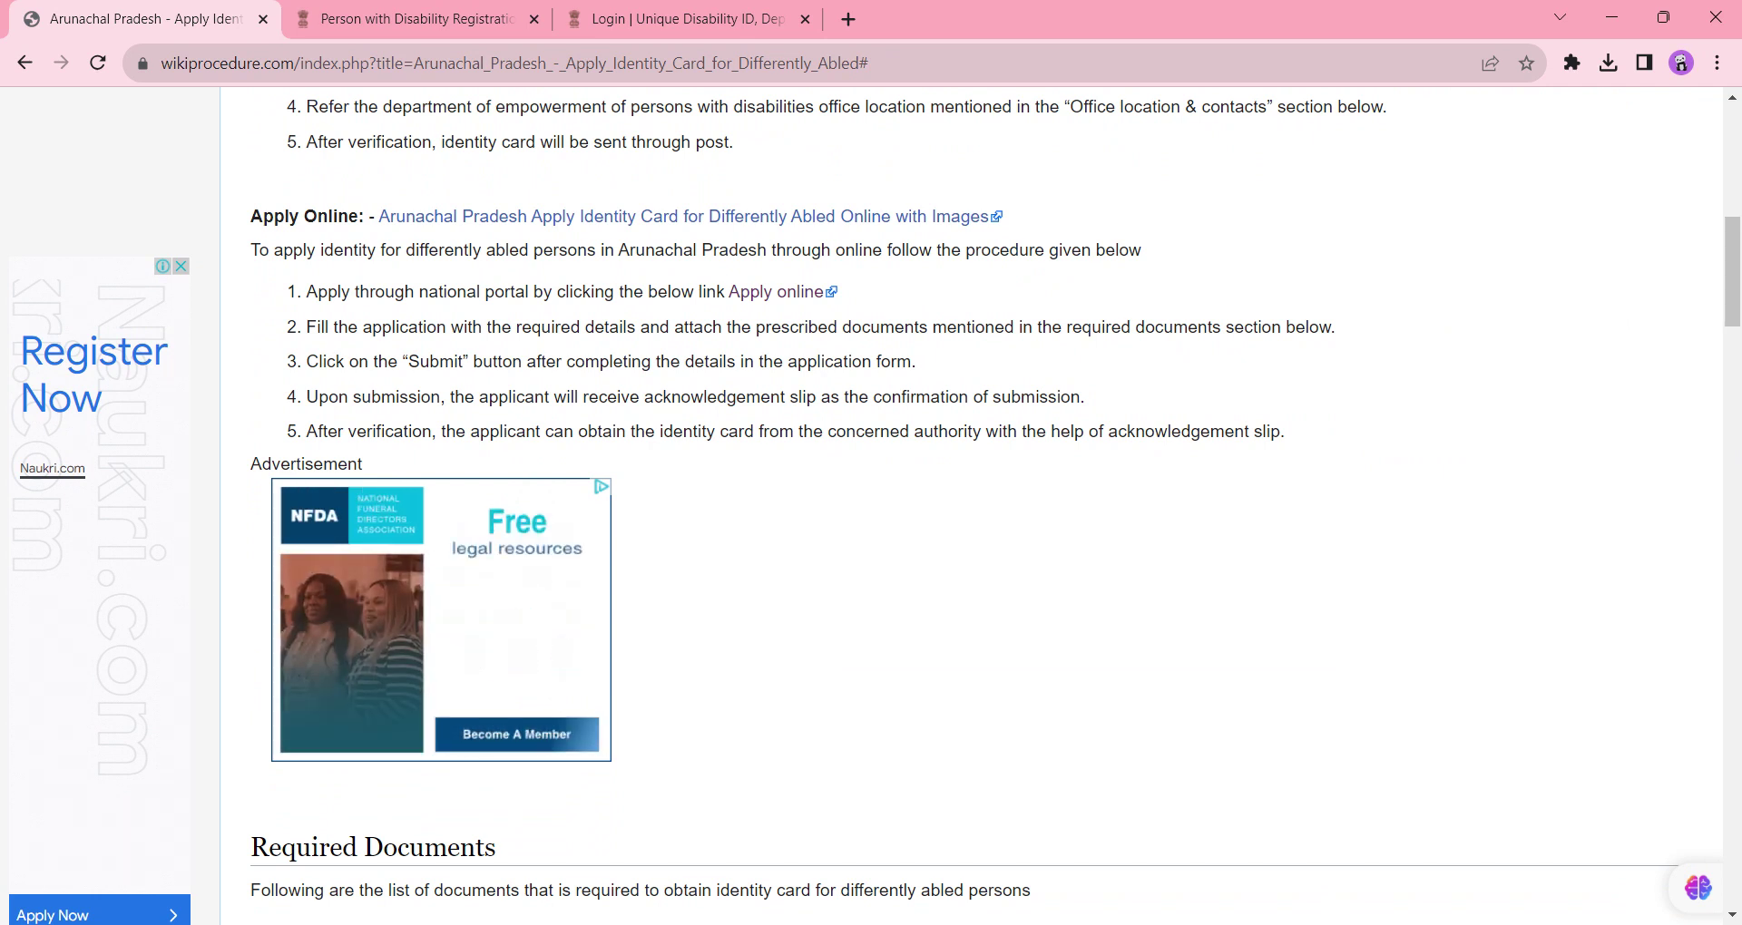
Switch to the 'Login | Unique Disability ID' tab and look over the login form and create-account panel
left_click(676, 19)
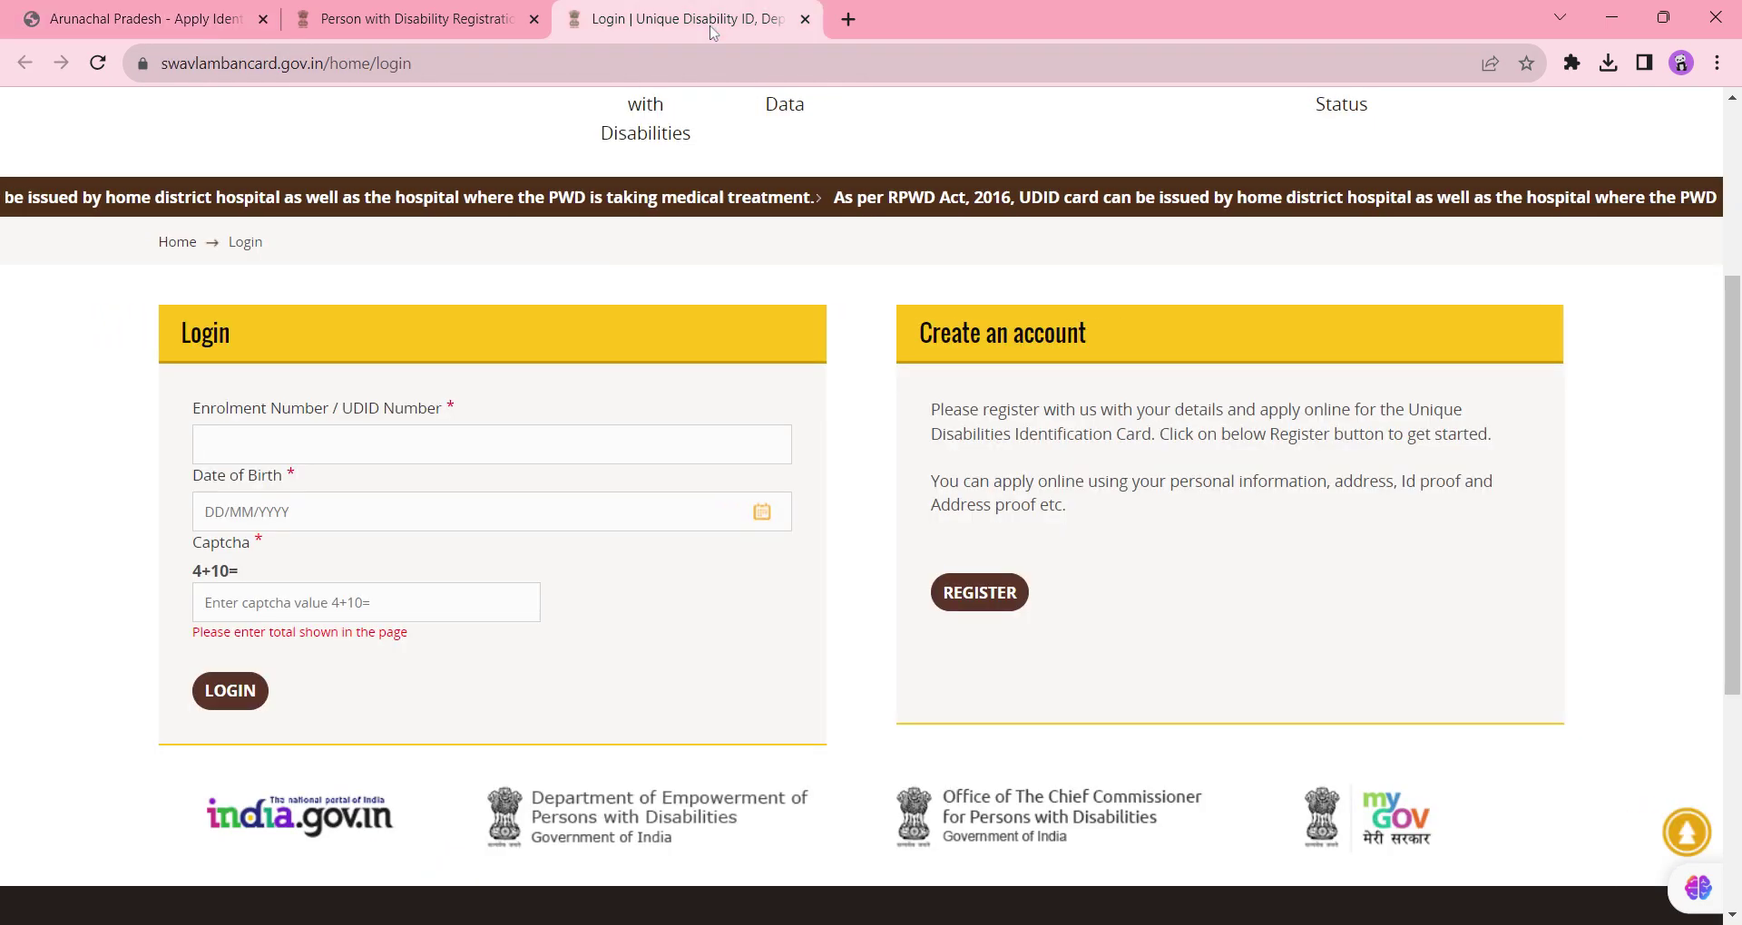
scroll(607, 270, "up", 3)
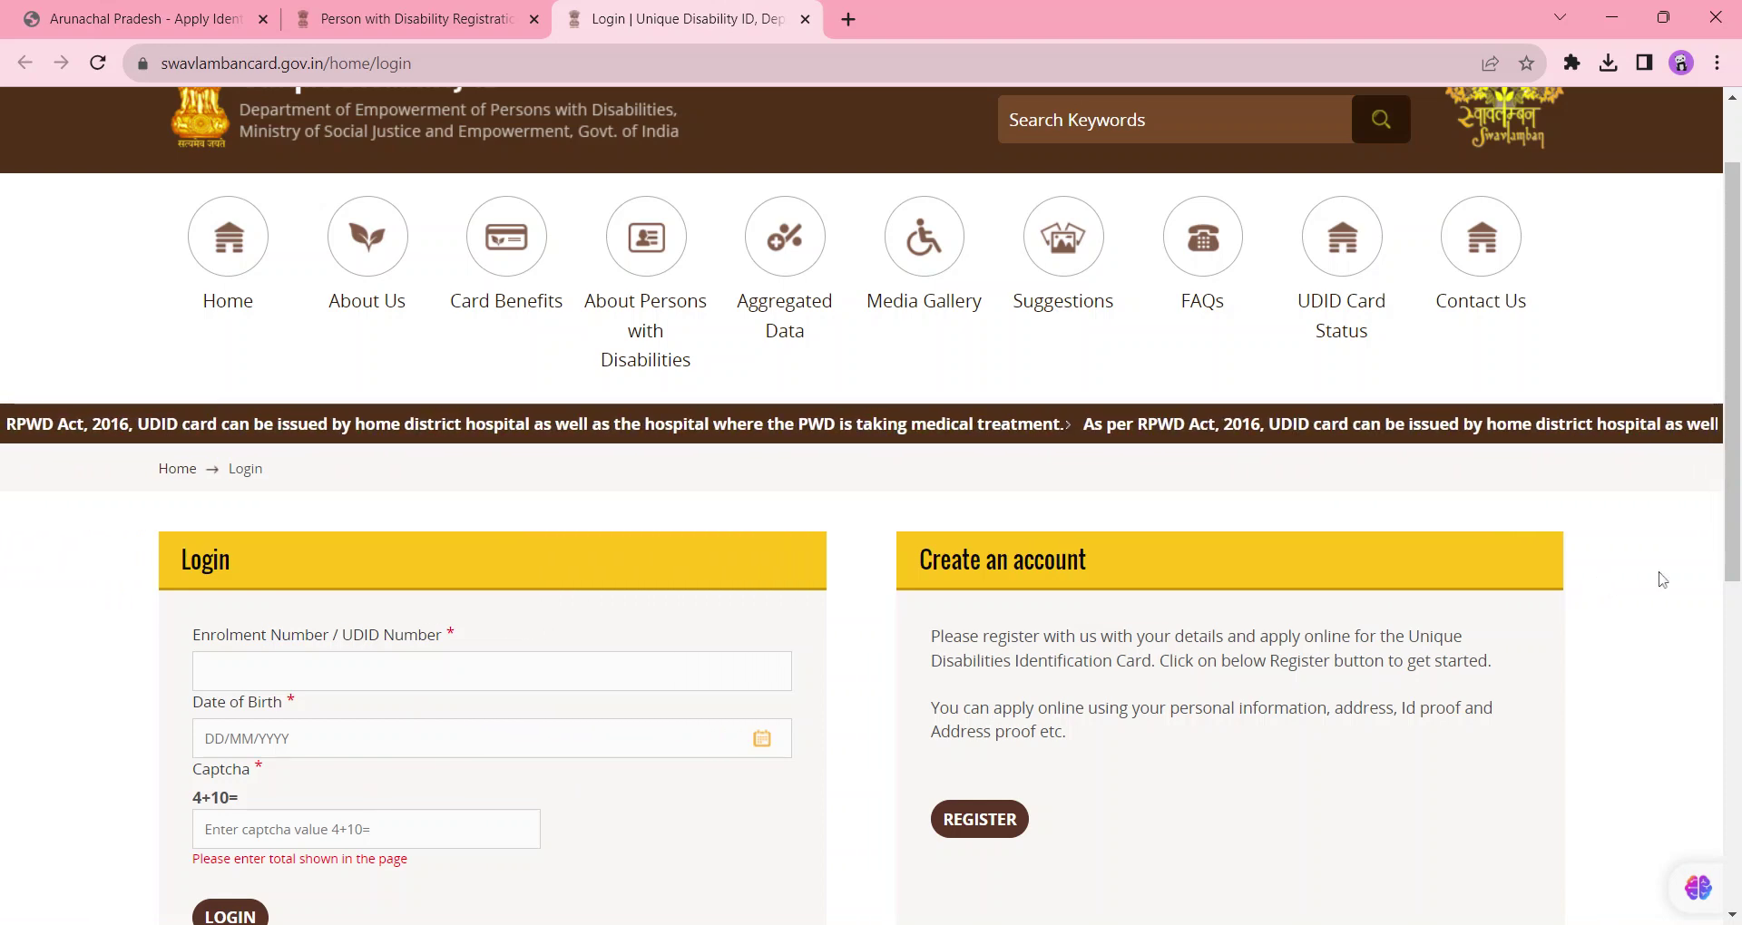
scroll(635, 764, "down", 2)
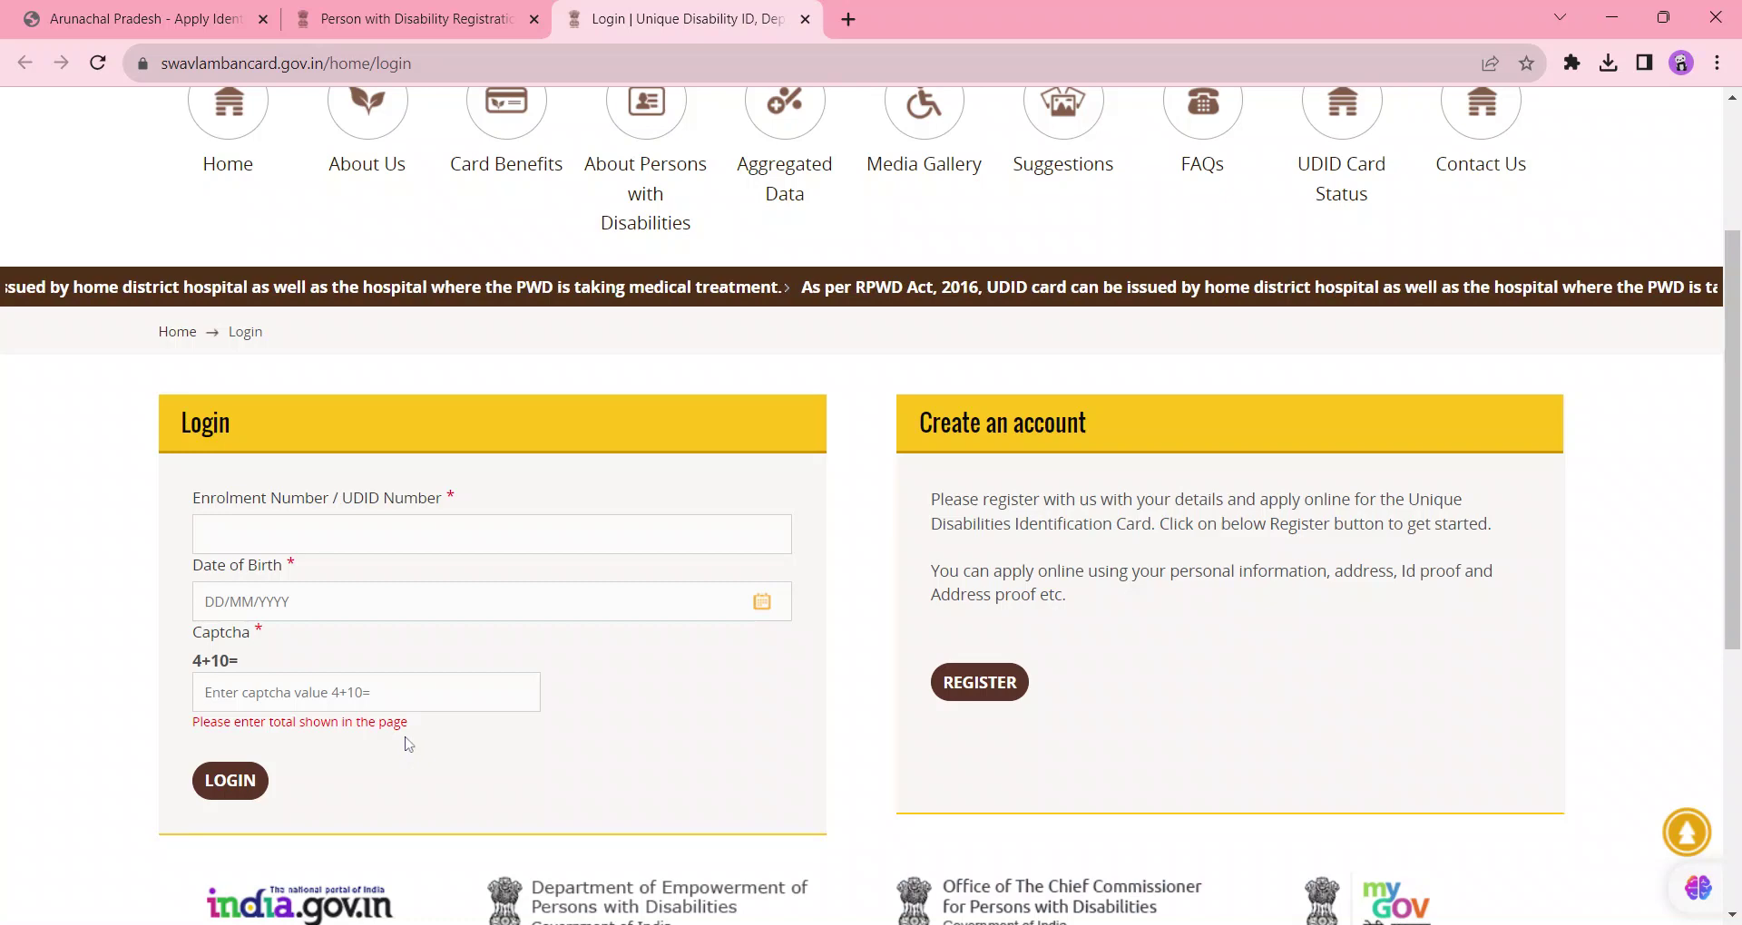
Return to the Wikiprocedure guide and scroll down from Required Documents through Eligibility and Fees
left_click(170, 19)
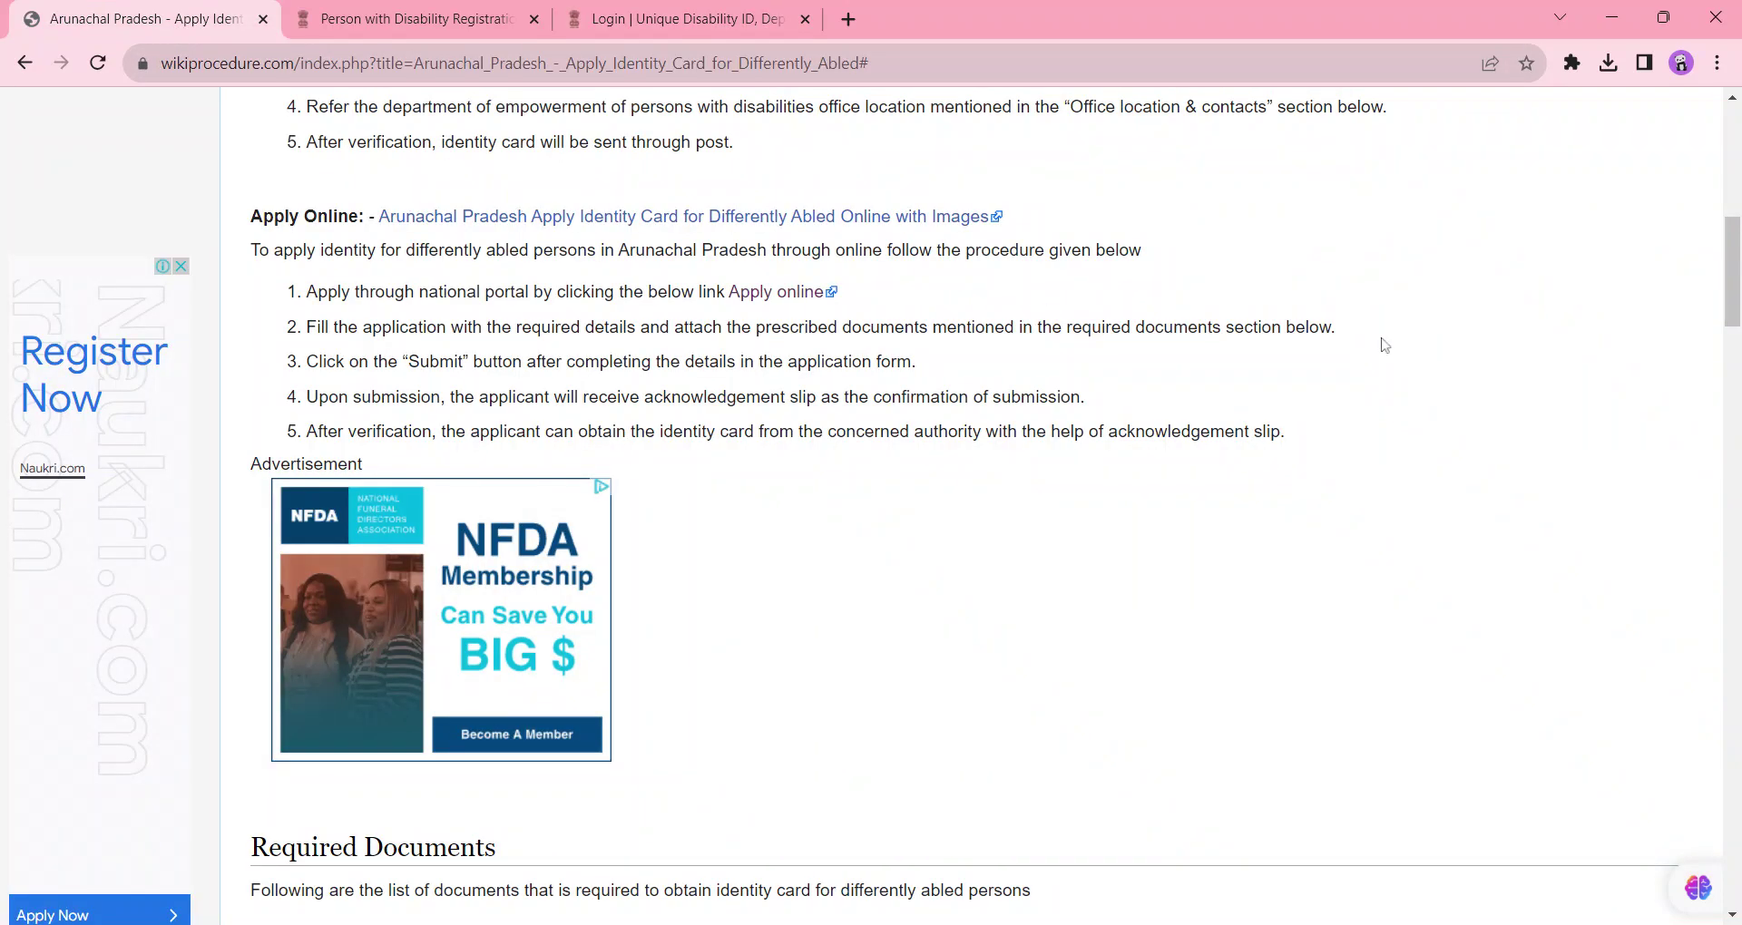
scroll(870, 508, "down", 4)
scroll(871, 508, "down", 3)
scroll(871, 508, "down", 3)
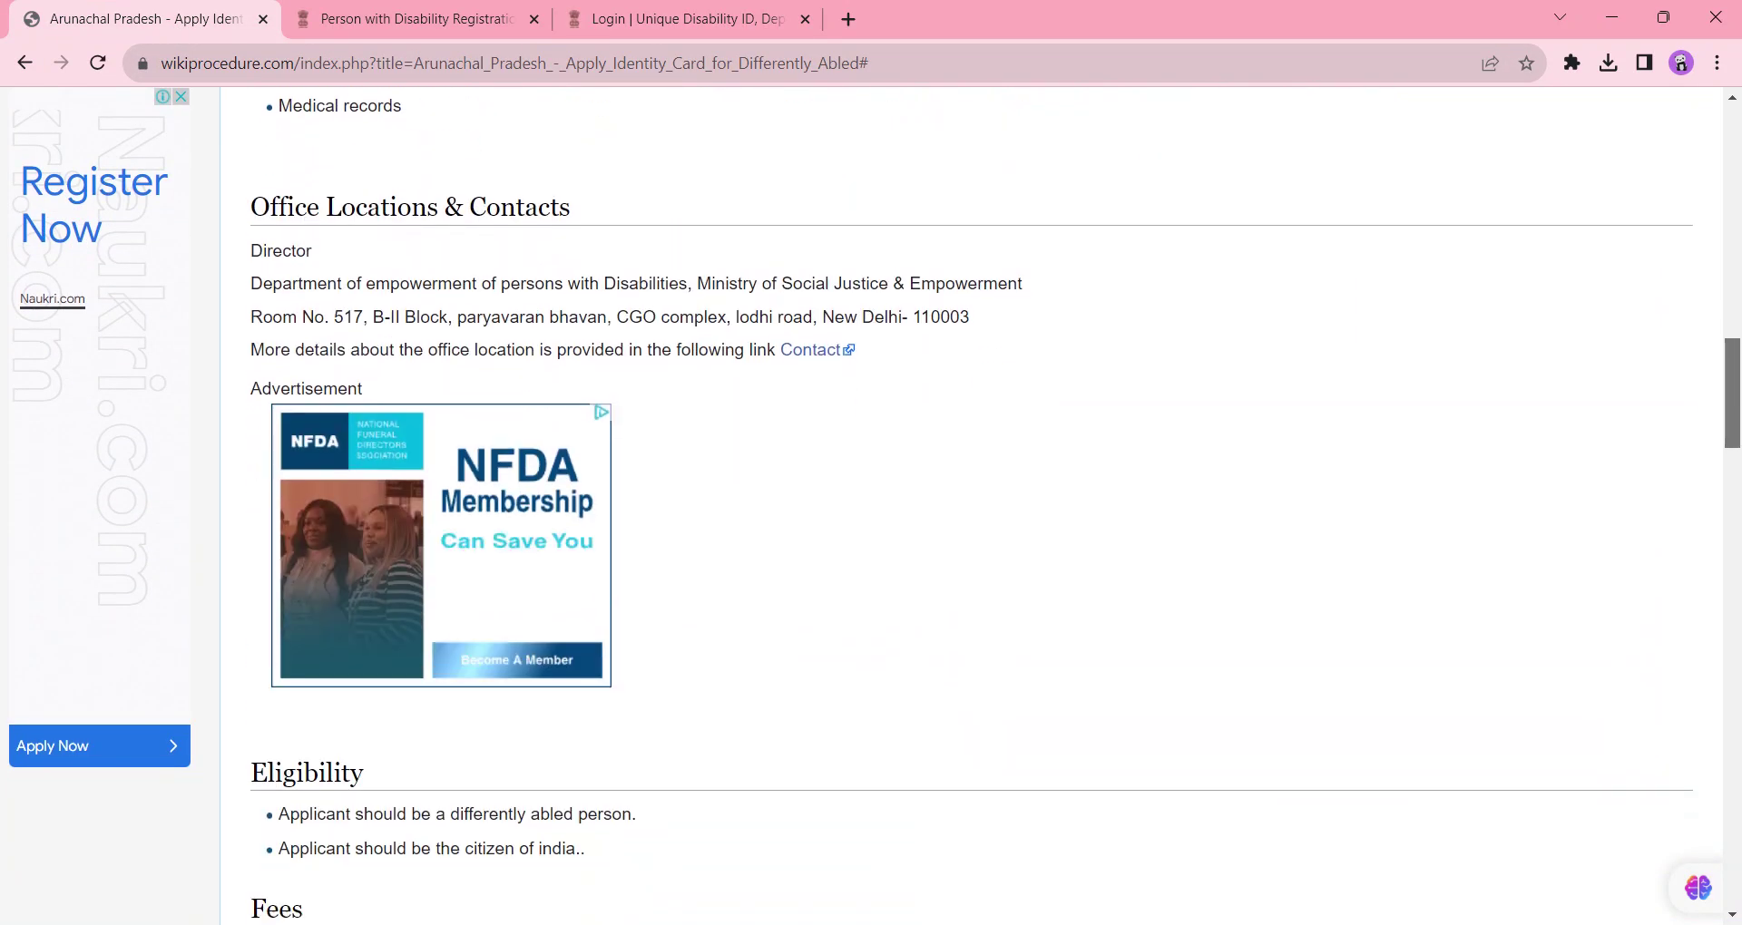
scroll(871, 508, "down", 3)
scroll(870, 508, "down", 1)
scroll(871, 508, "down", 1)
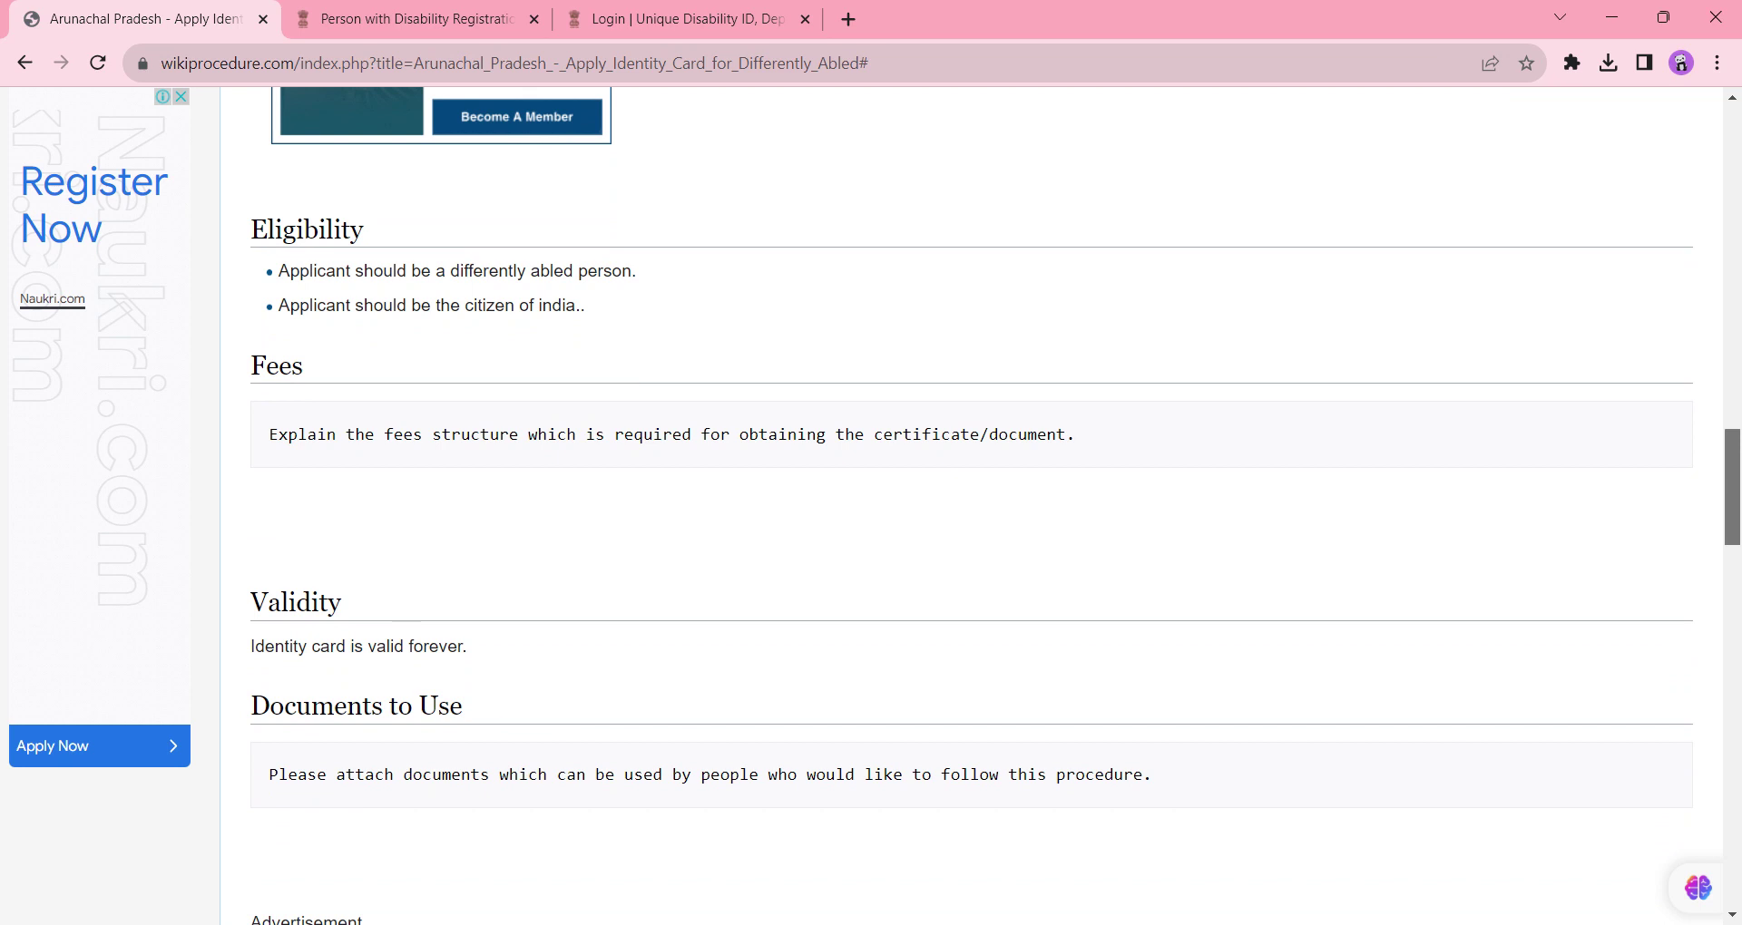
scroll(871, 508, "down", 1)
scroll(870, 508, "down", 3)
scroll(871, 508, "down", 2)
scroll(1731, 612, "down", 2)
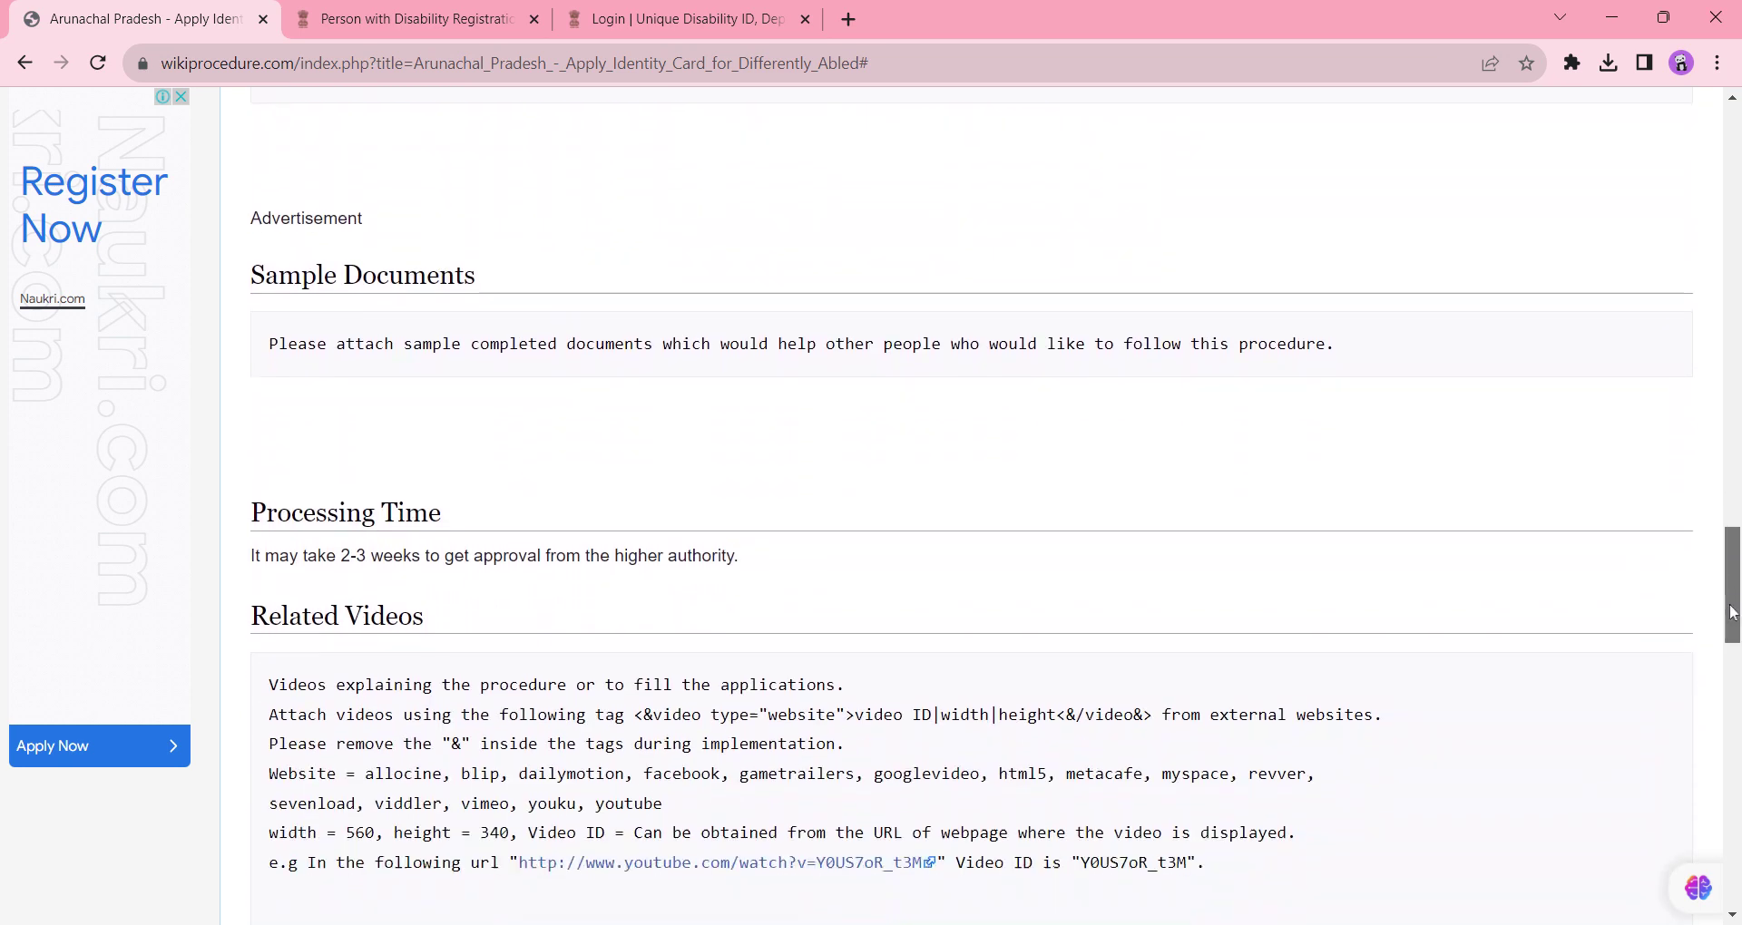
scroll(1730, 613, "down", 1)
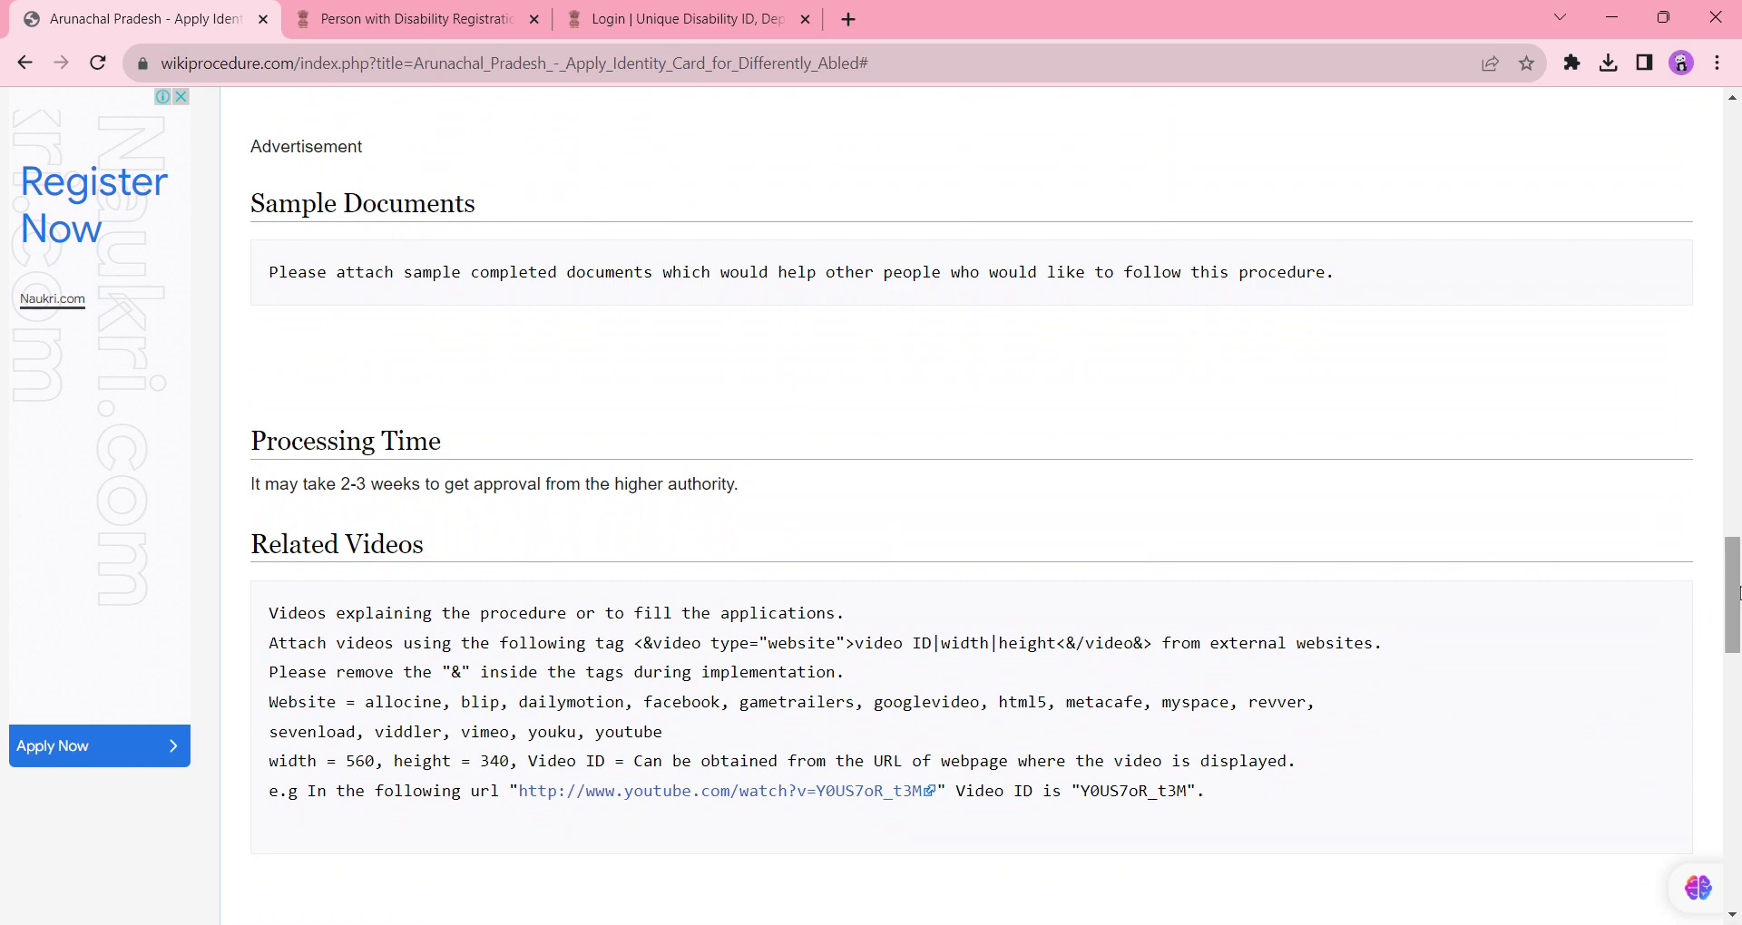
Continue past Validity and Processing Time to Instructions, Required Information and the helpful-links section
left_click_drag(1737, 591, 1737, 343)
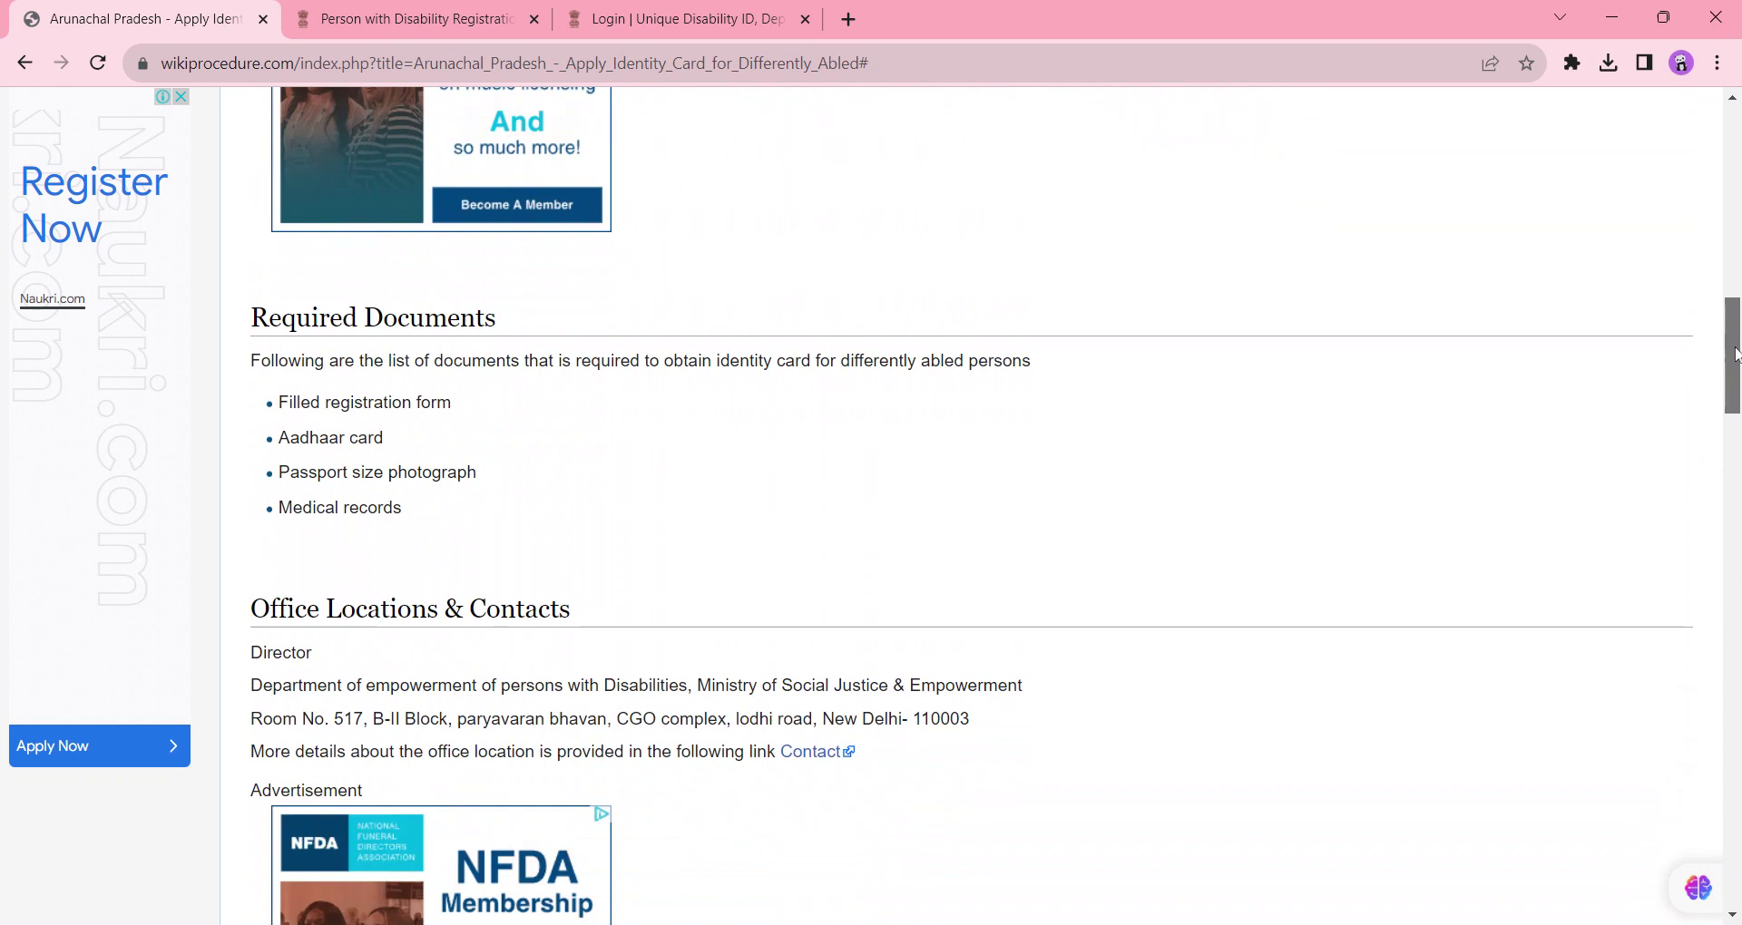
left_click_drag(1737, 343, 1737, 350)
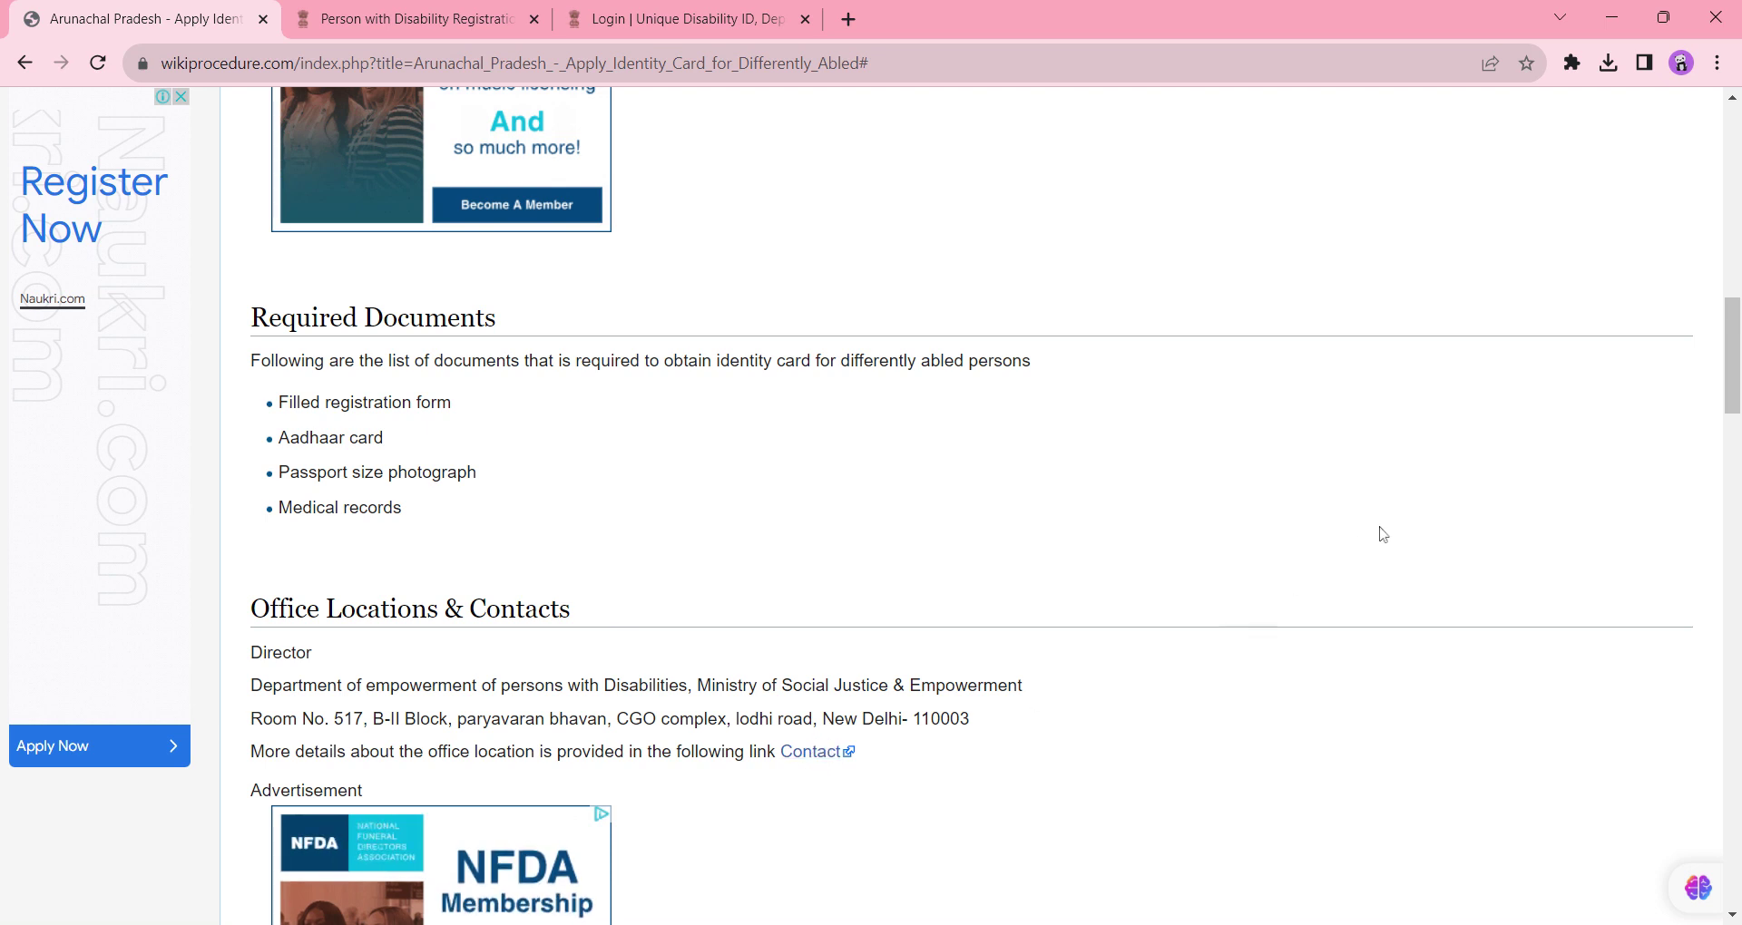
scroll(1703, 423, "down", 2)
scroll(1704, 422, "down", 1)
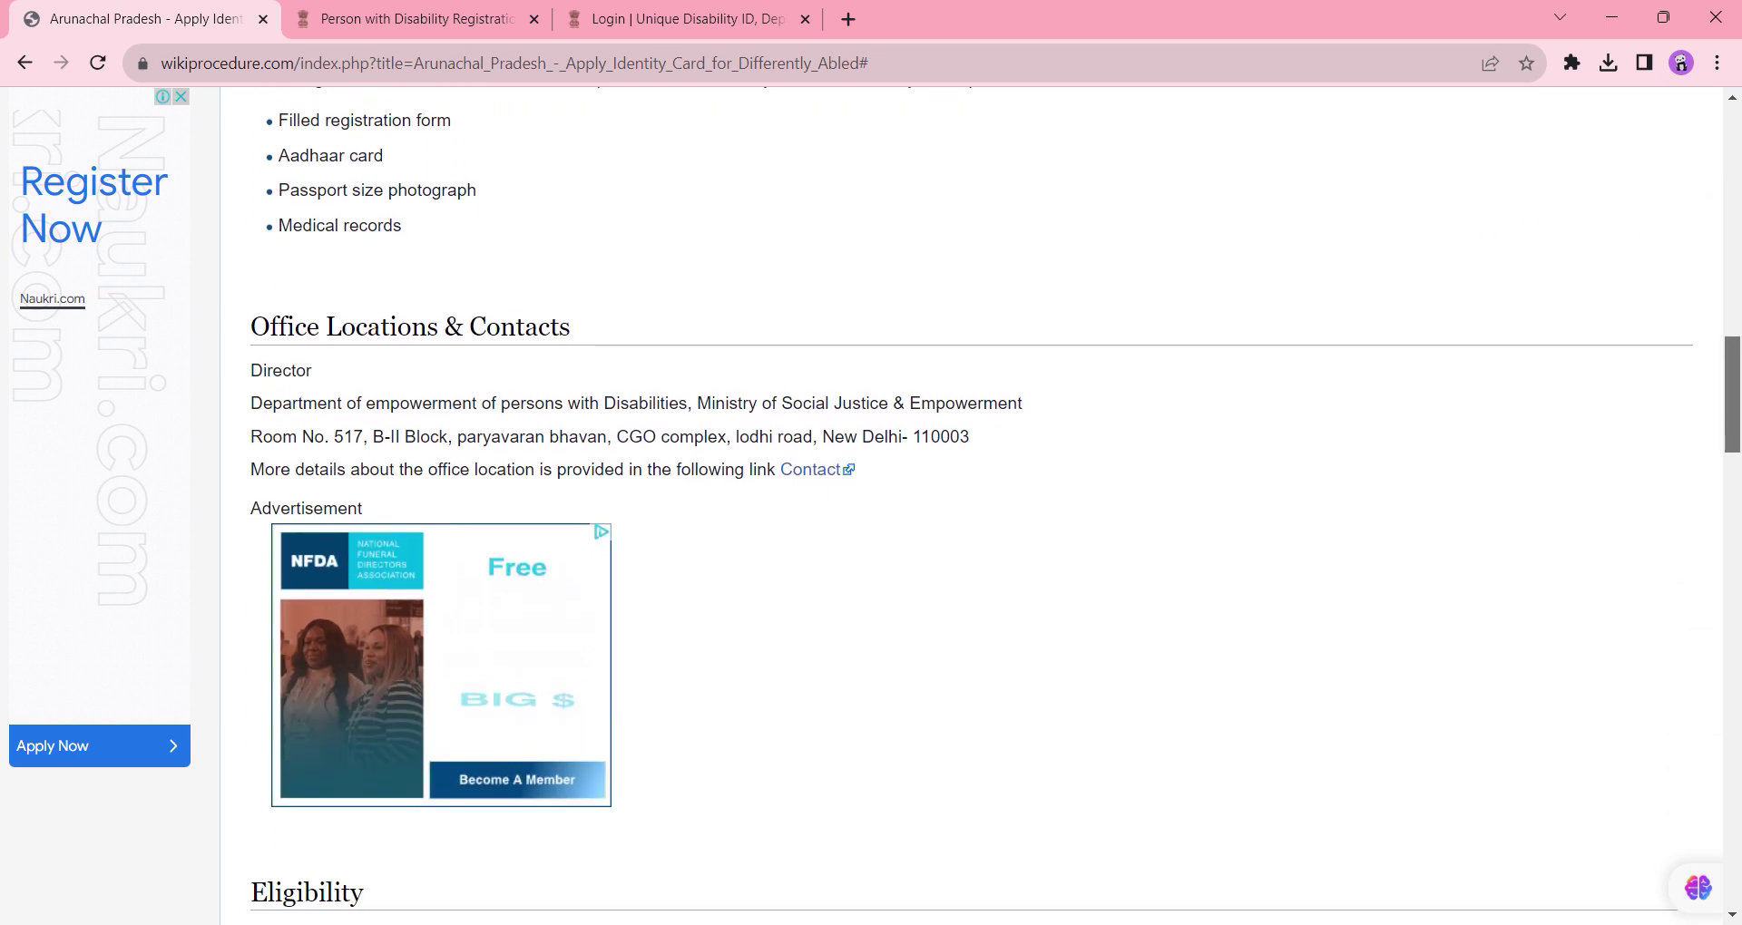
scroll(1703, 422, "down", 1)
scroll(1735, 504, "down", 3)
scroll(1735, 503, "down", 2)
scroll(1735, 503, "down", 1)
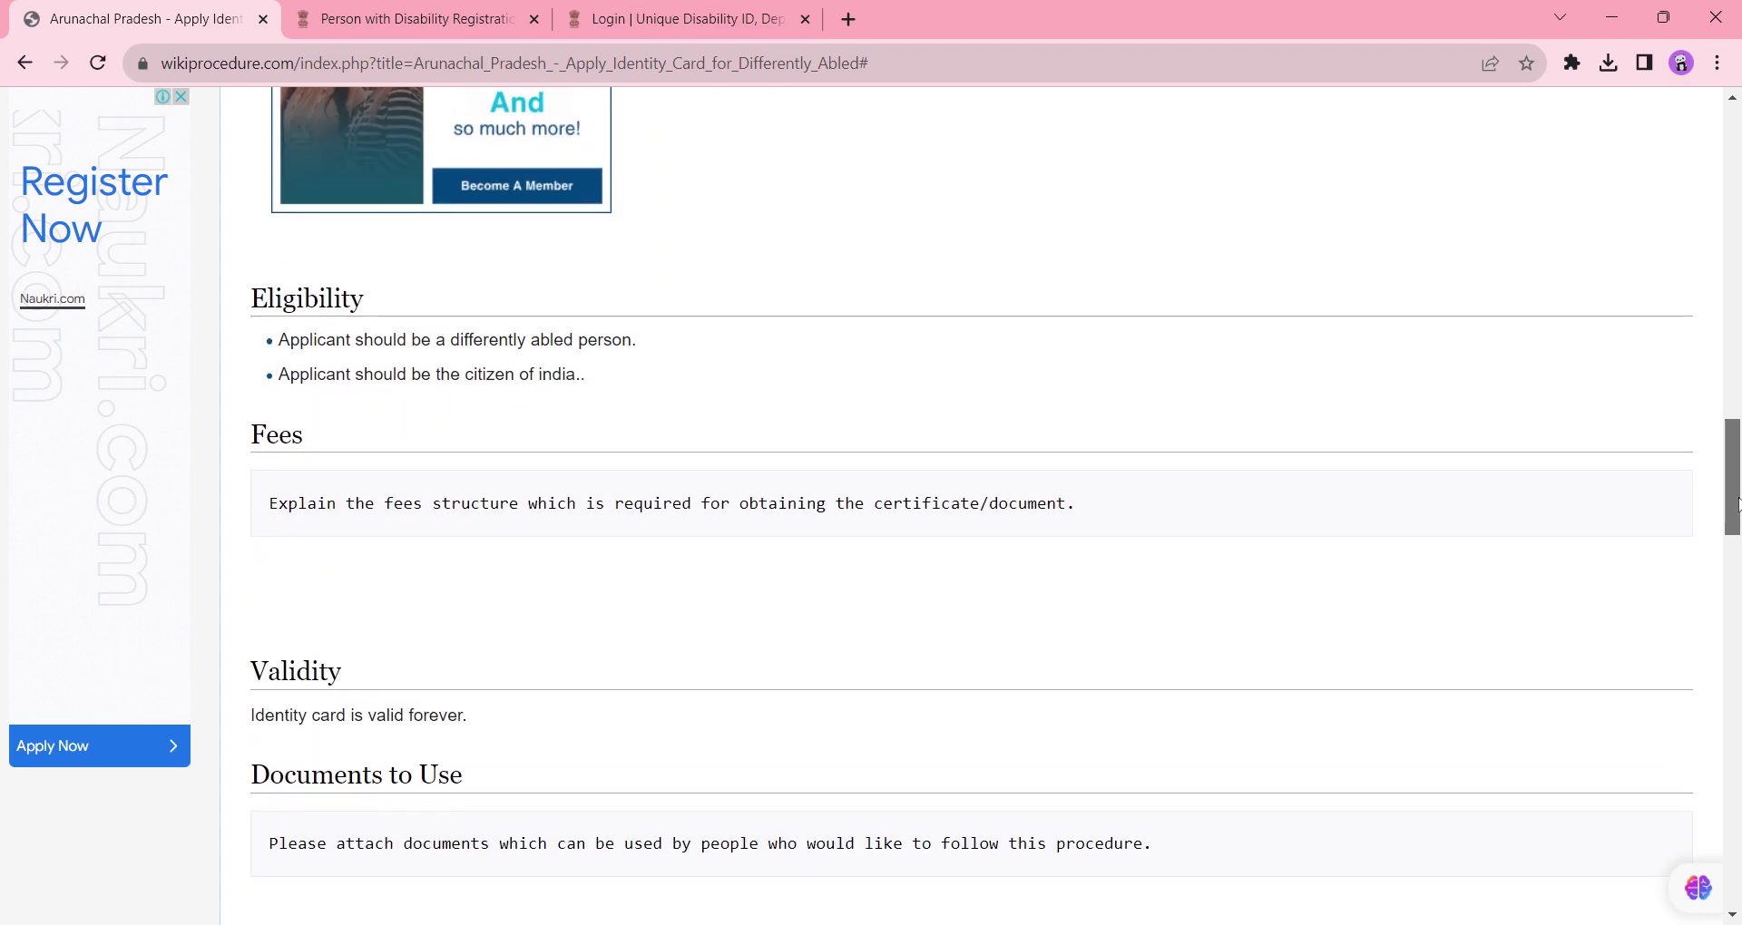
left_click_drag(1735, 504, 1700, 737)
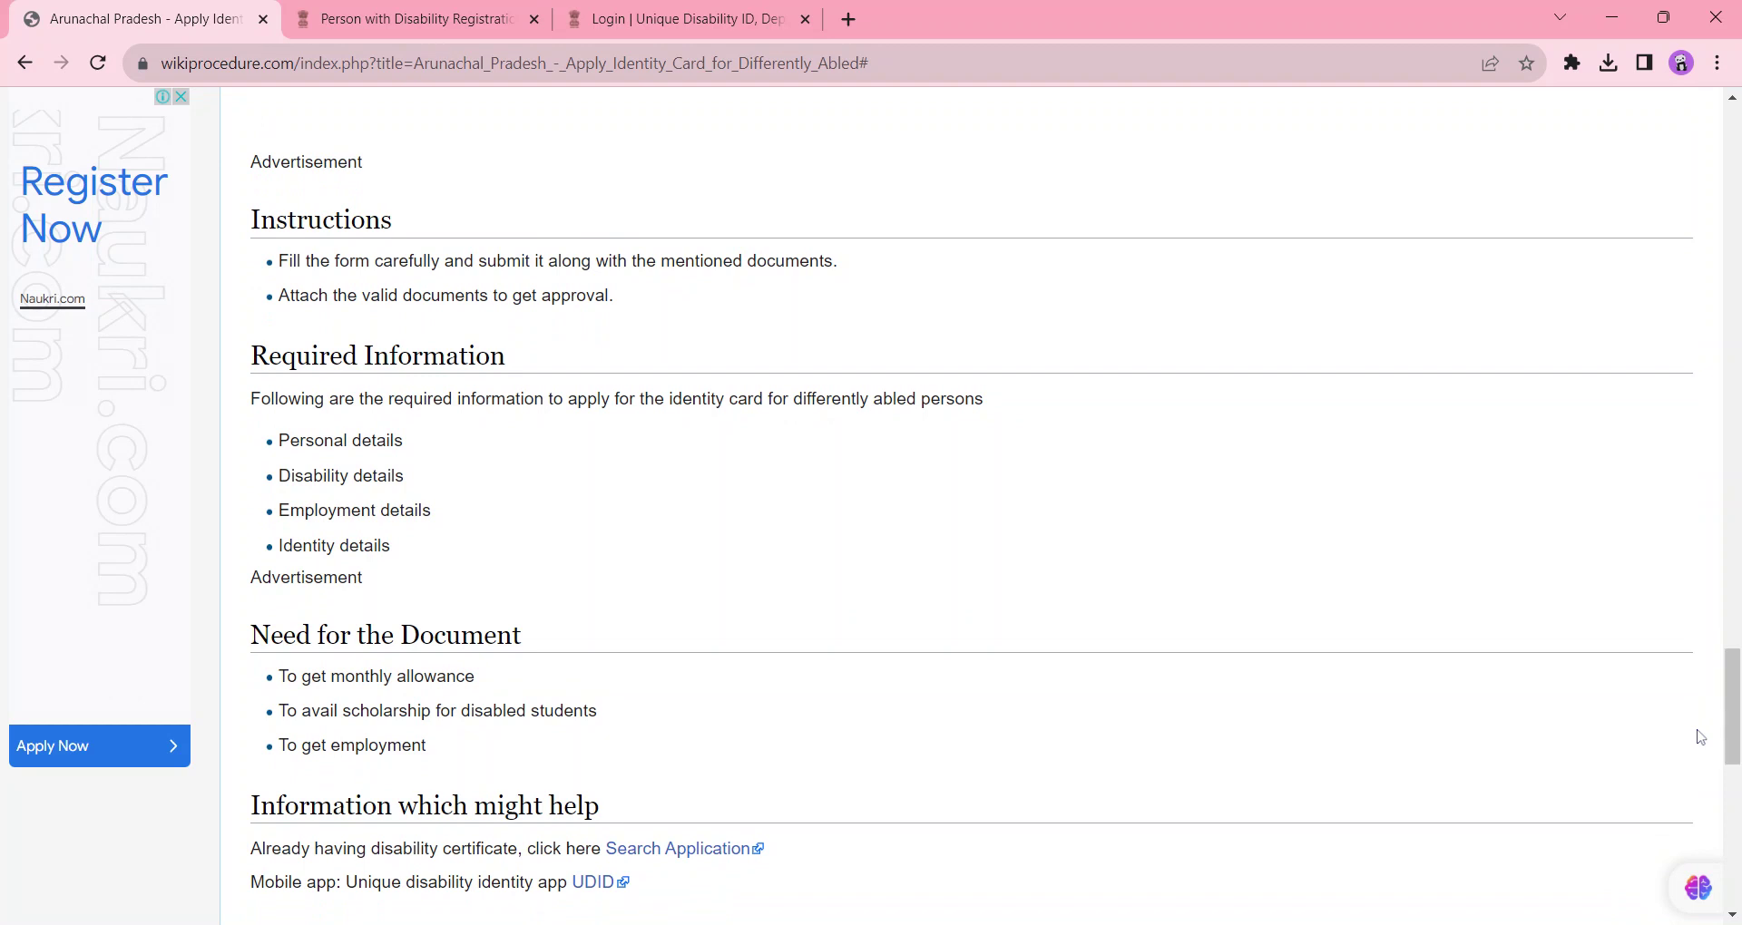